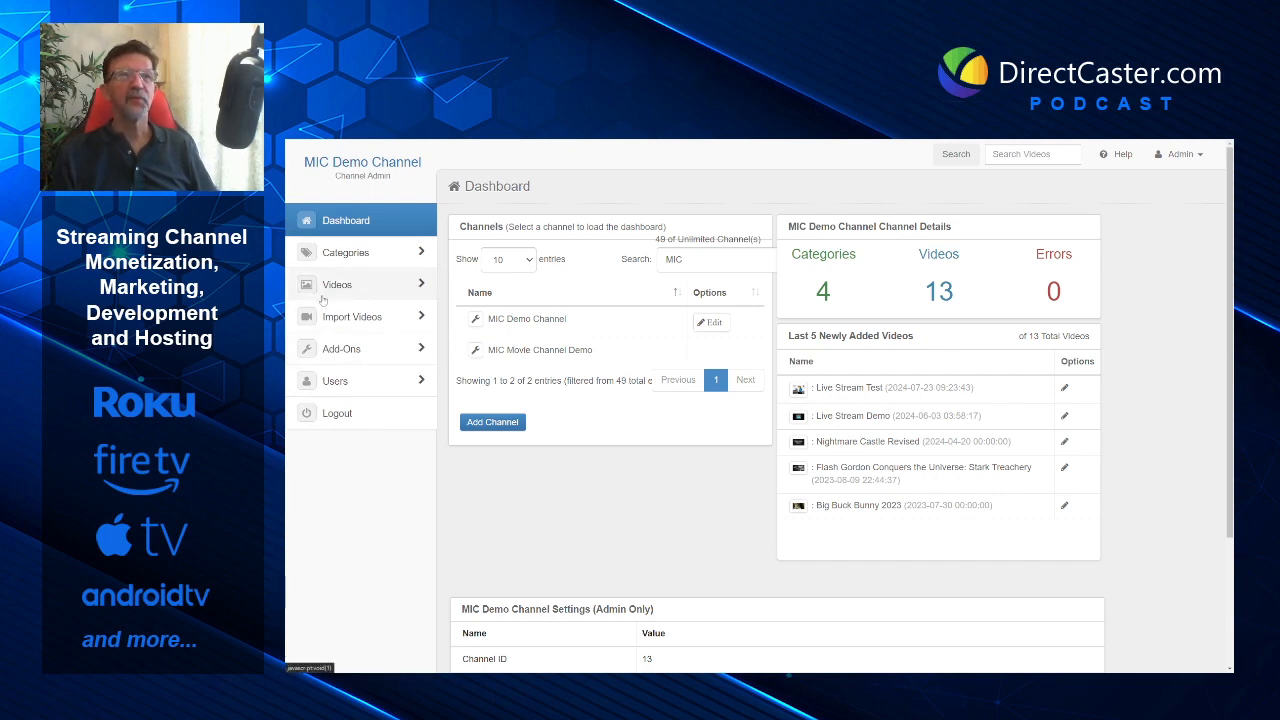
Step: Open the list of all categories and check the sort order field of the New Releases category
left_click(349, 264)
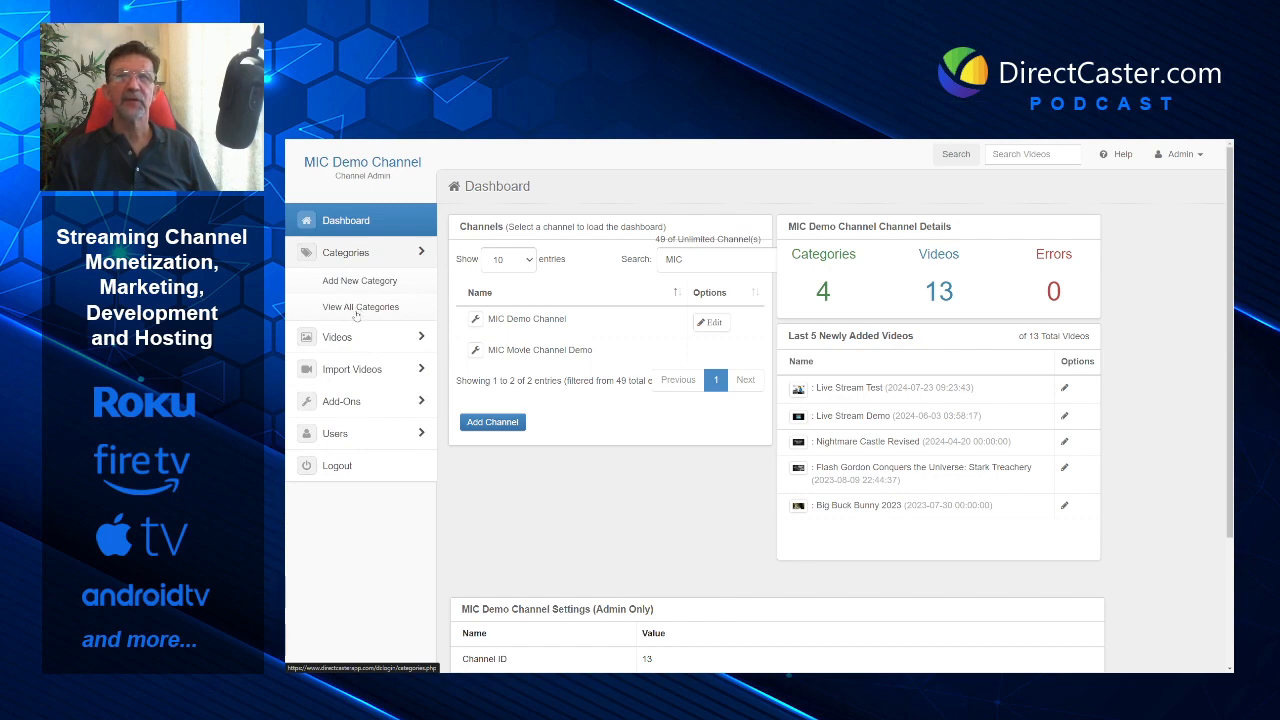
left_click(357, 312)
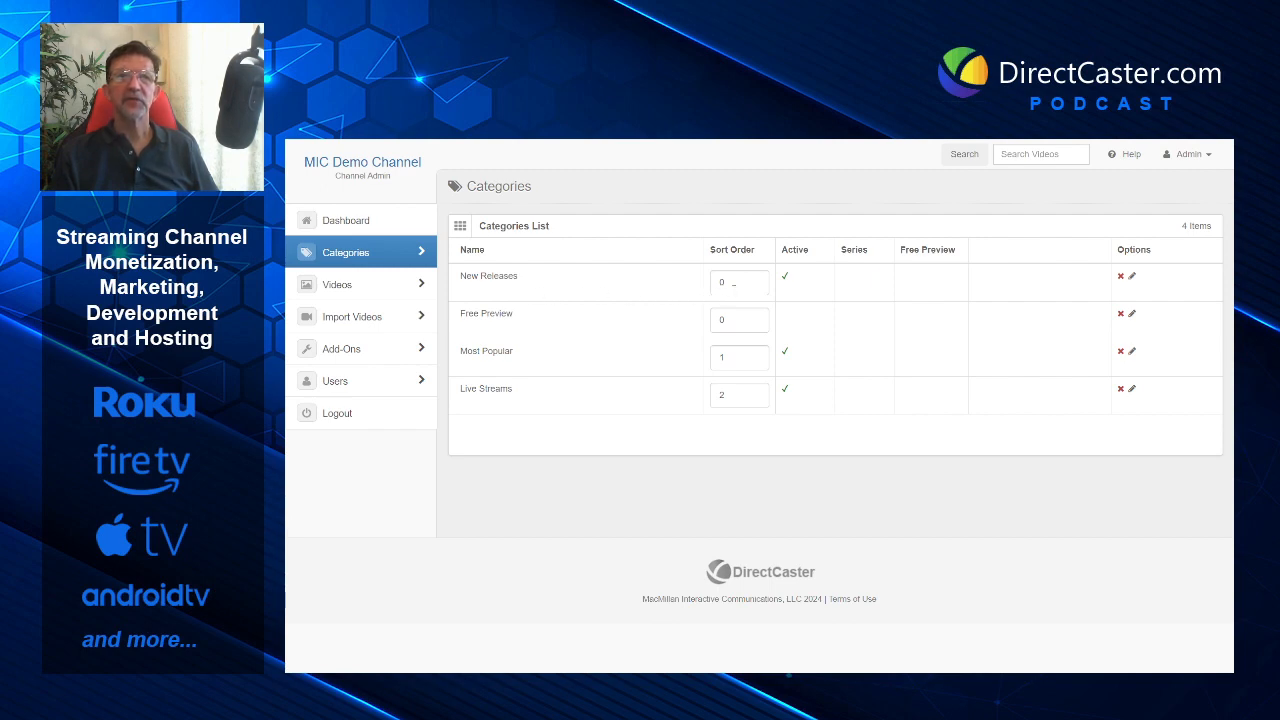
left_click(733, 284)
double_click(721, 283)
left_click(686, 288)
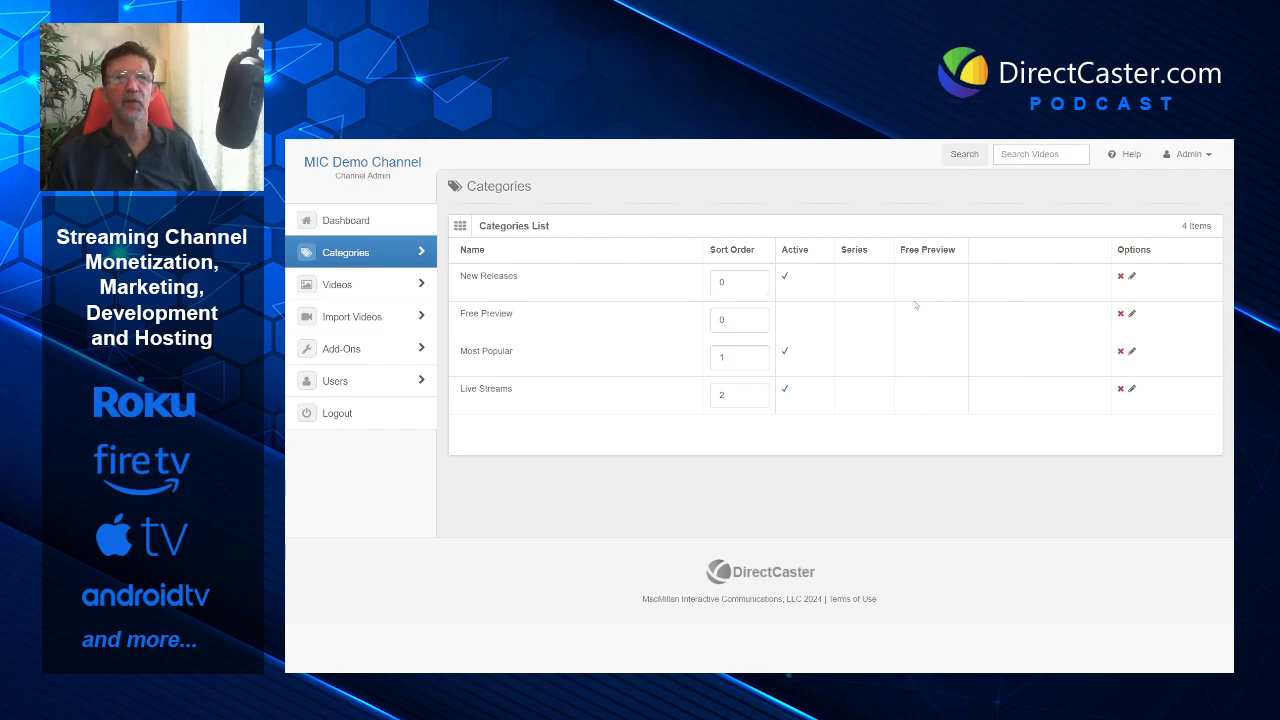
Step: Open the New Releases category for editing and review its settings and HD photo
left_click(1133, 281)
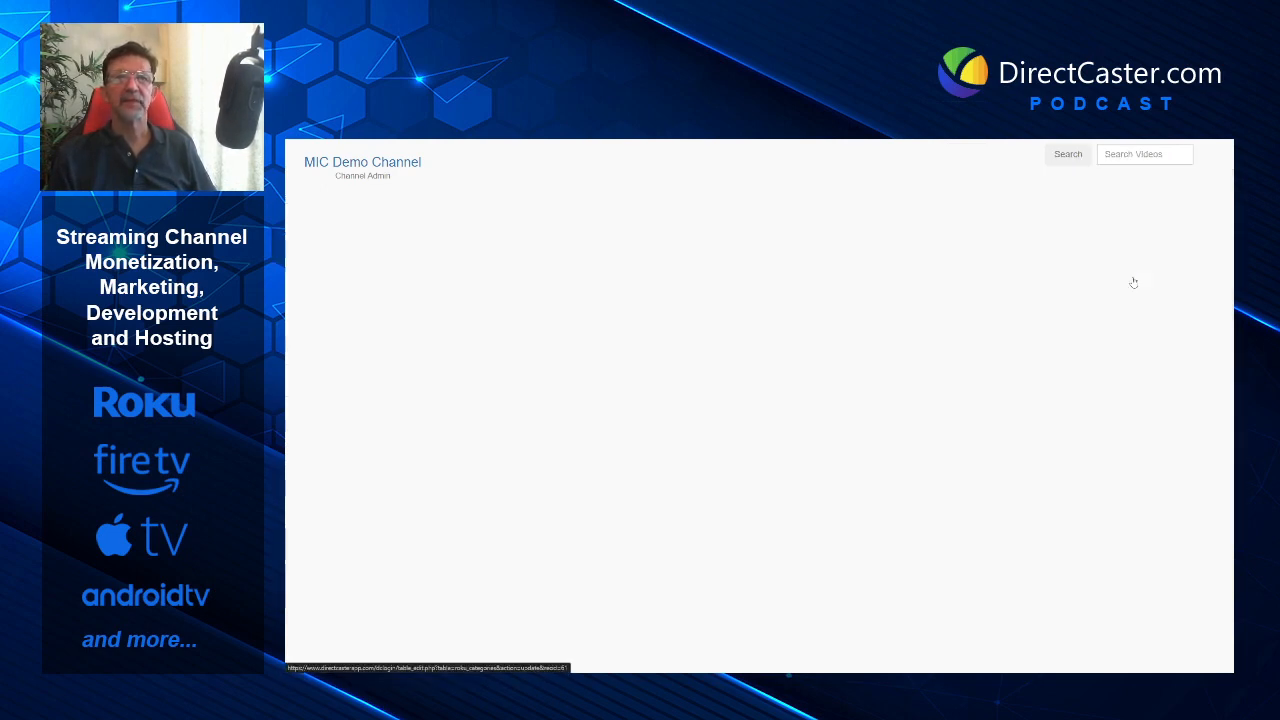
scroll(973, 347, "down", 1)
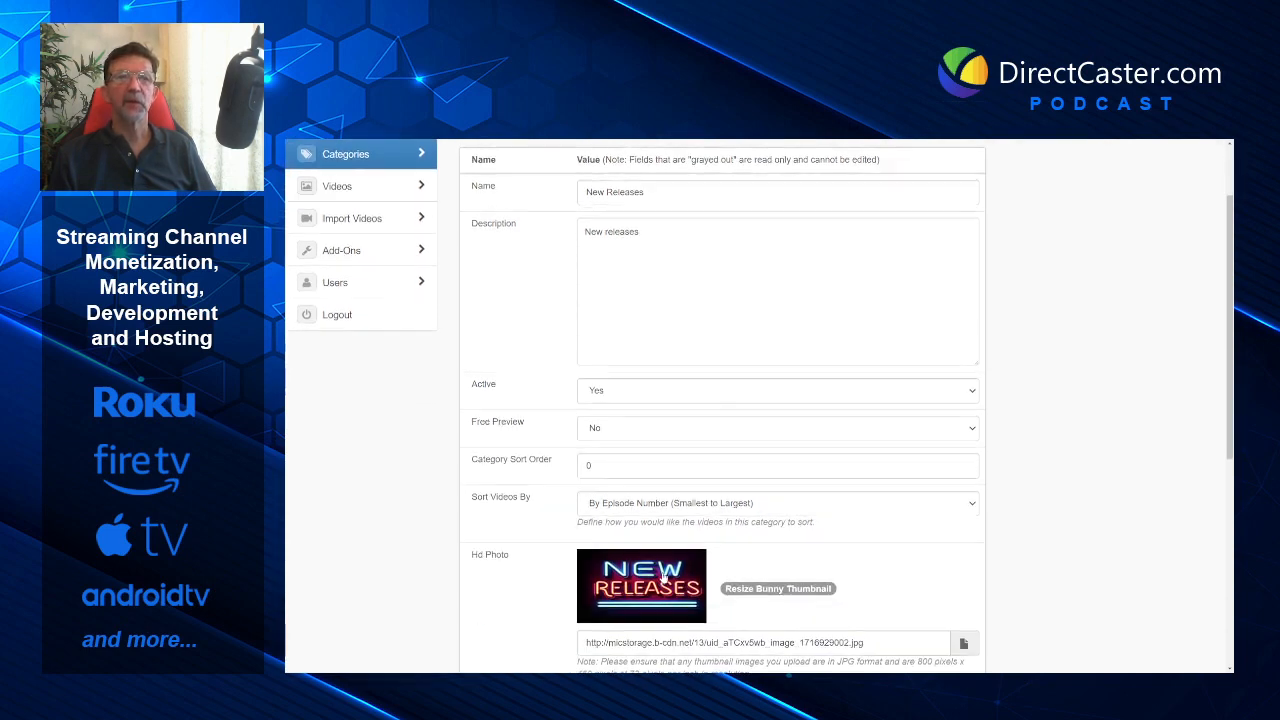
scroll(672, 540, "up", 1)
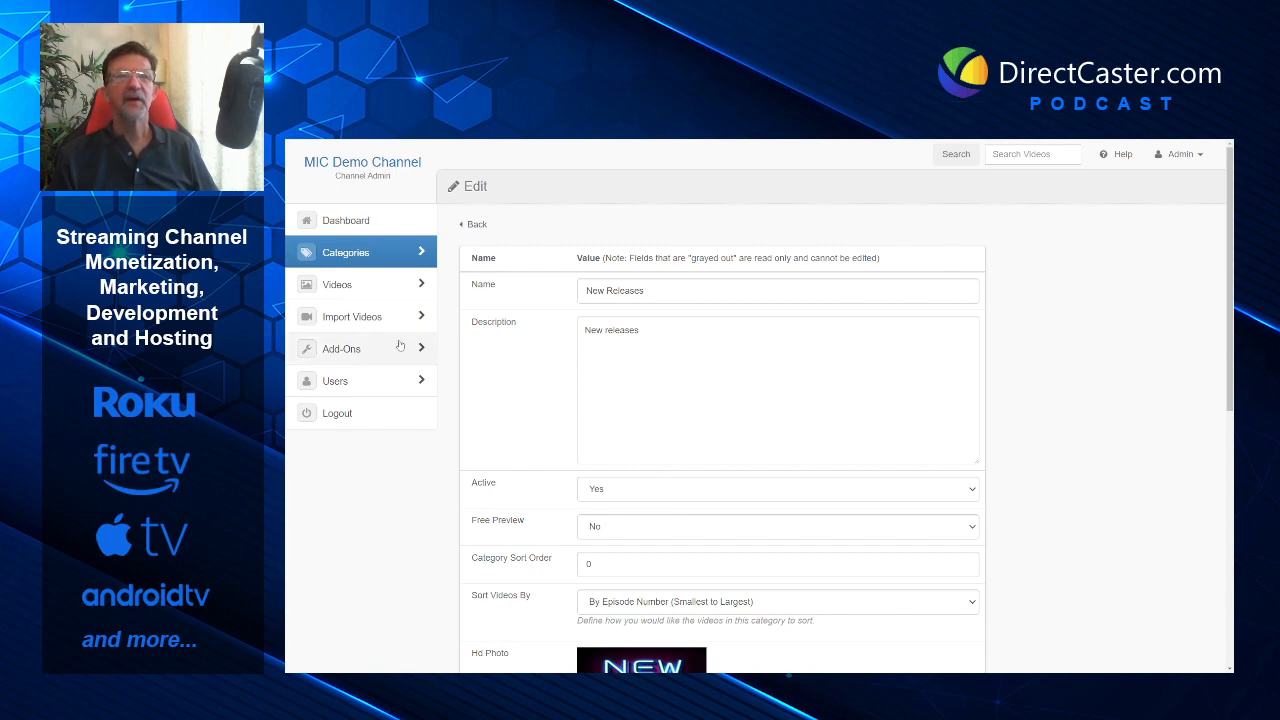
Step: Open the full video list and filter it by Most Popular, by Live Streams and by All Videos
left_click(357, 289)
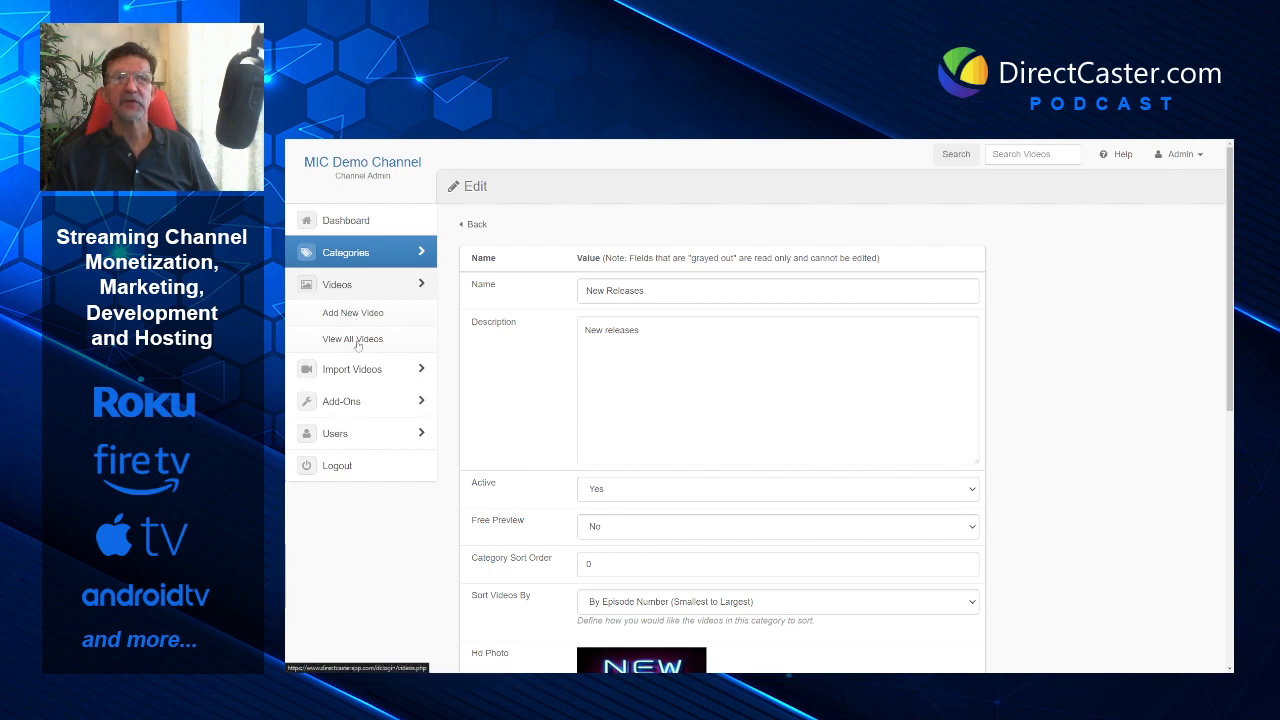
left_click(355, 340)
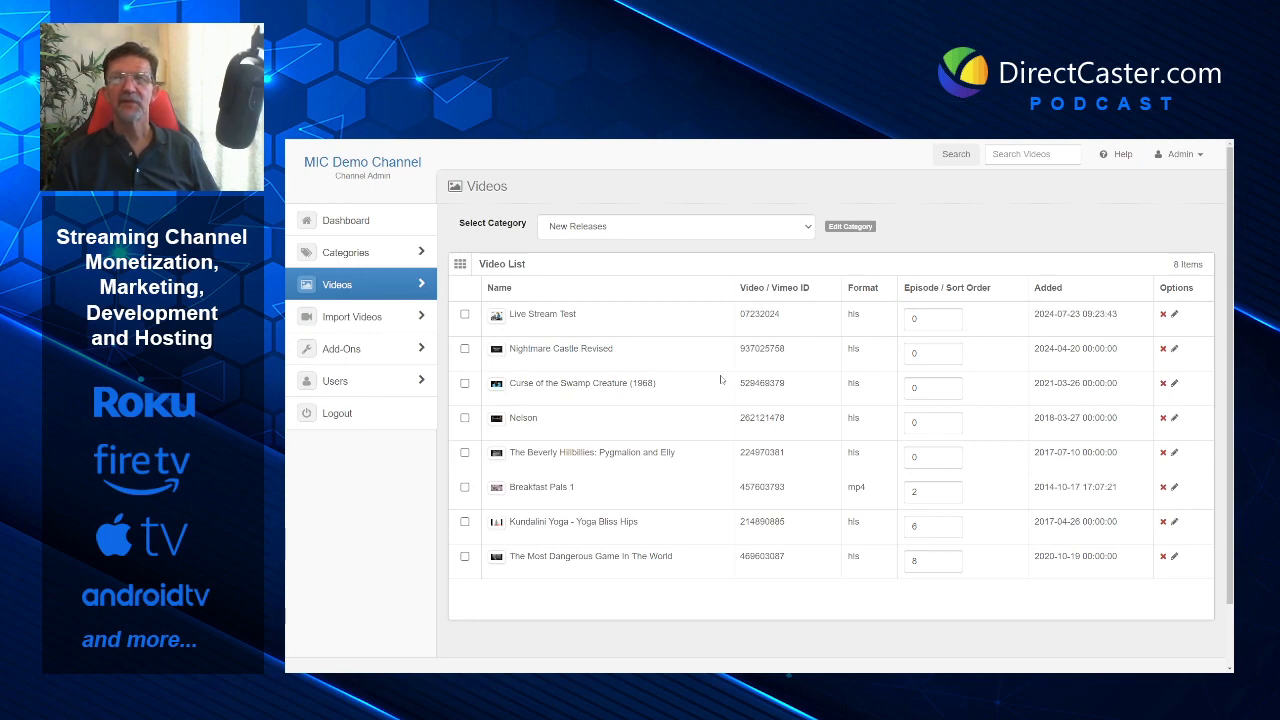
left_click(734, 230)
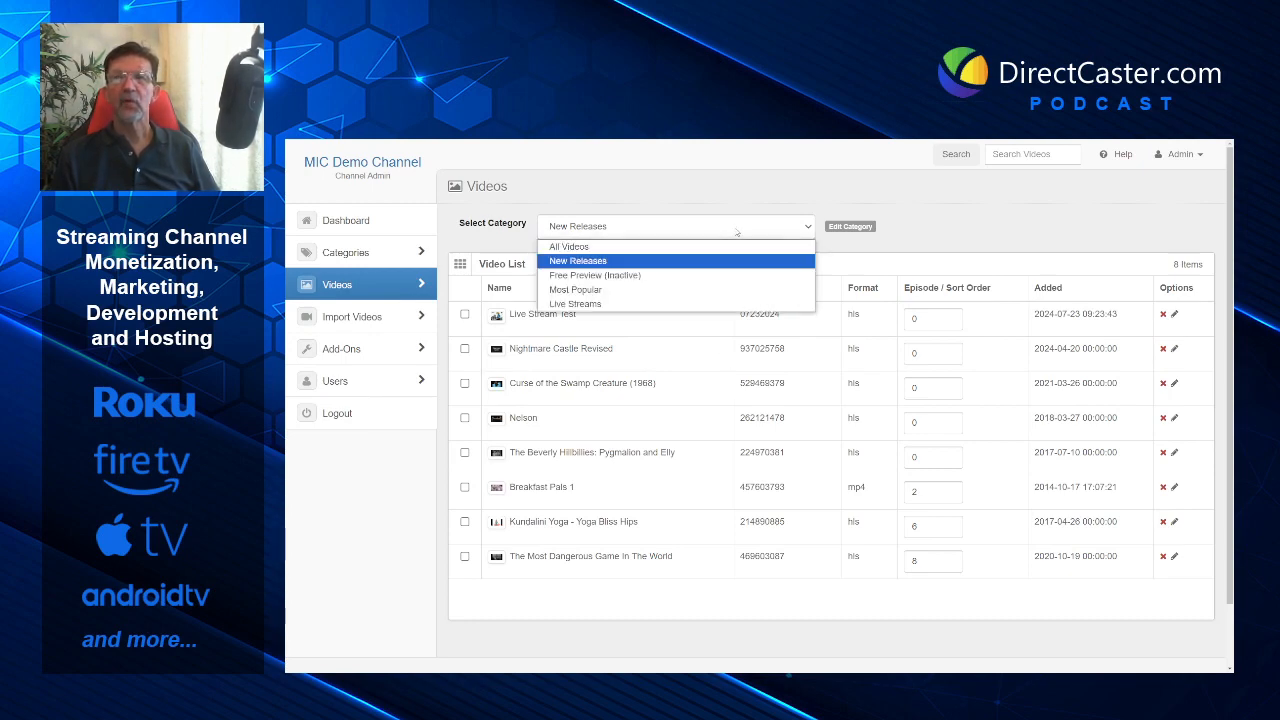
left_click(665, 289)
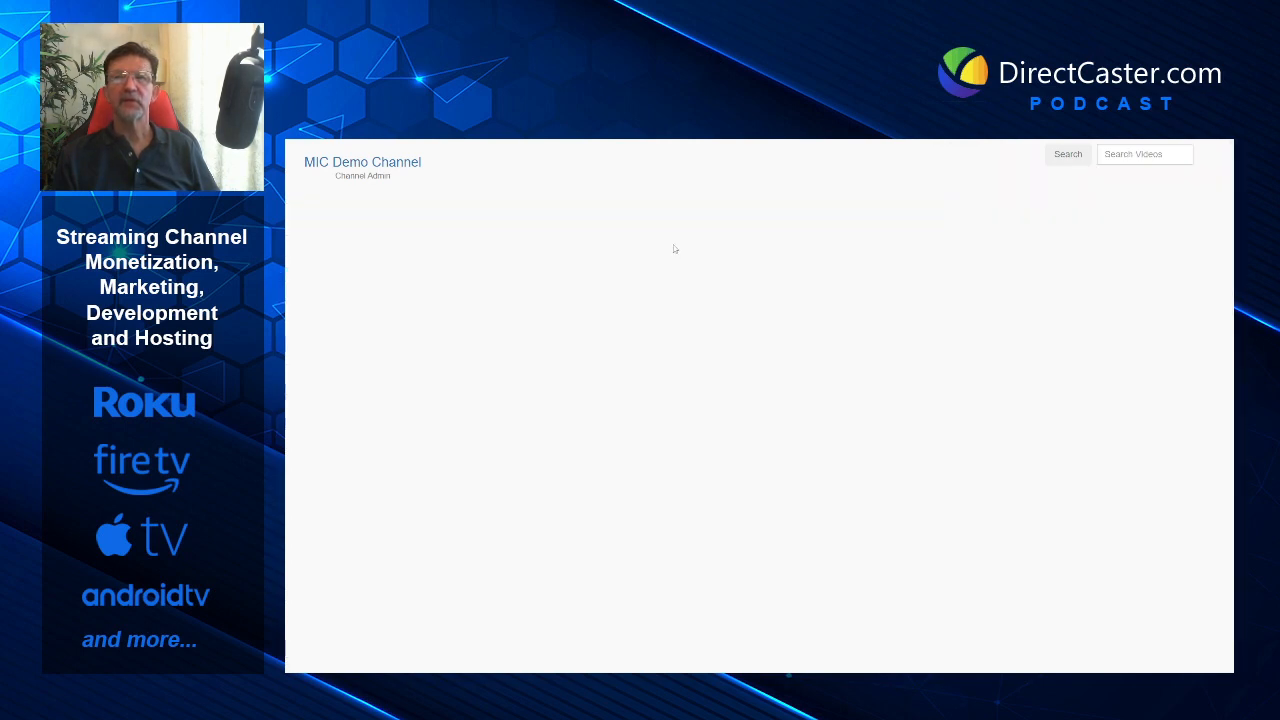
left_click(681, 234)
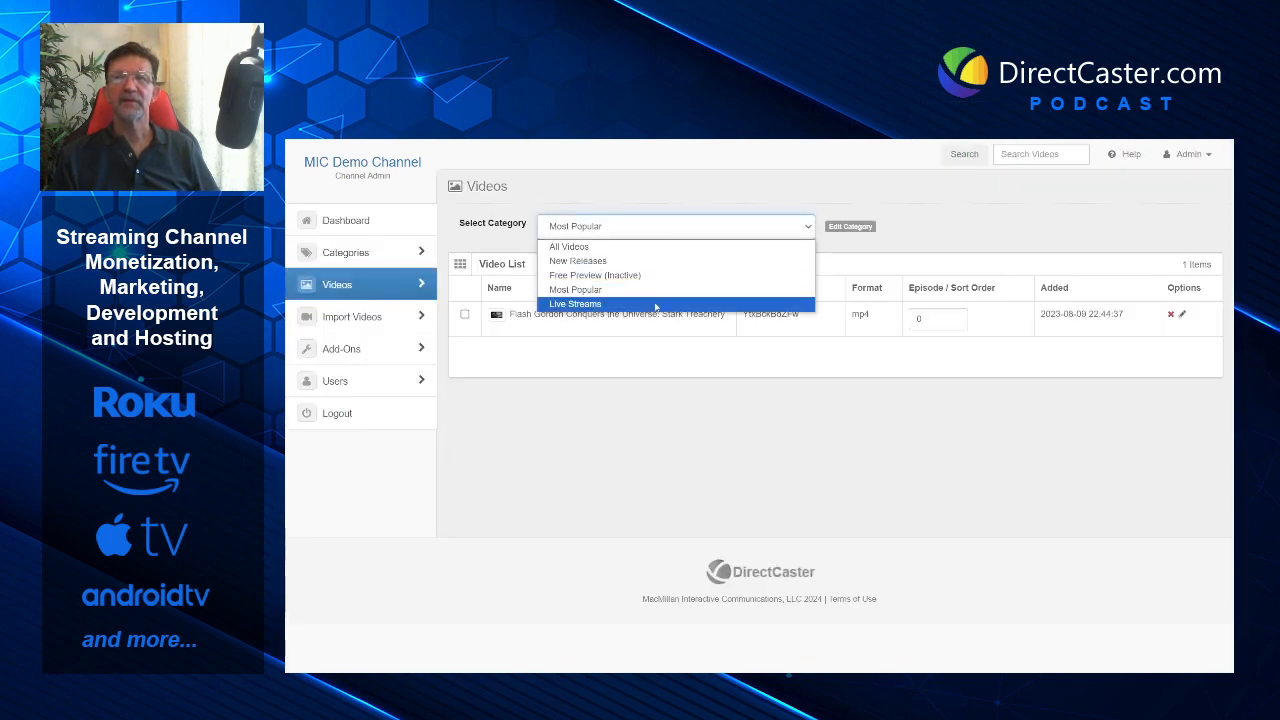
left_click(655, 305)
left_click(674, 234)
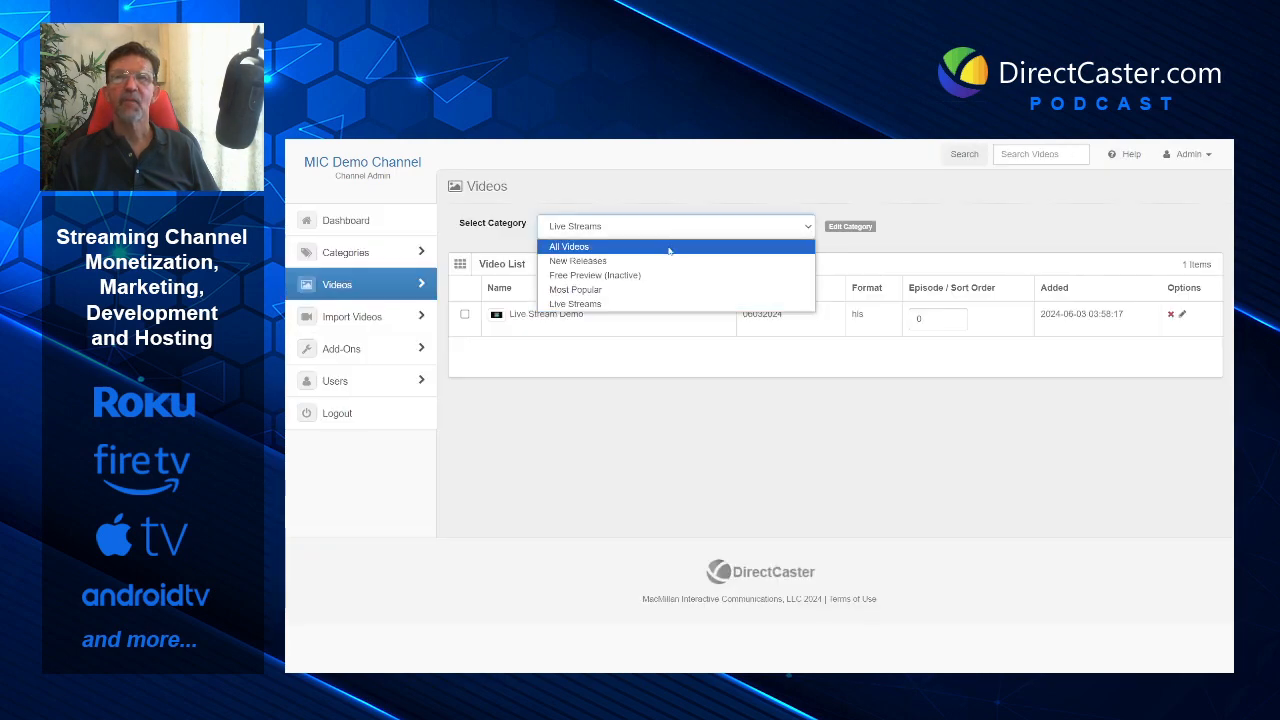
left_click(669, 248)
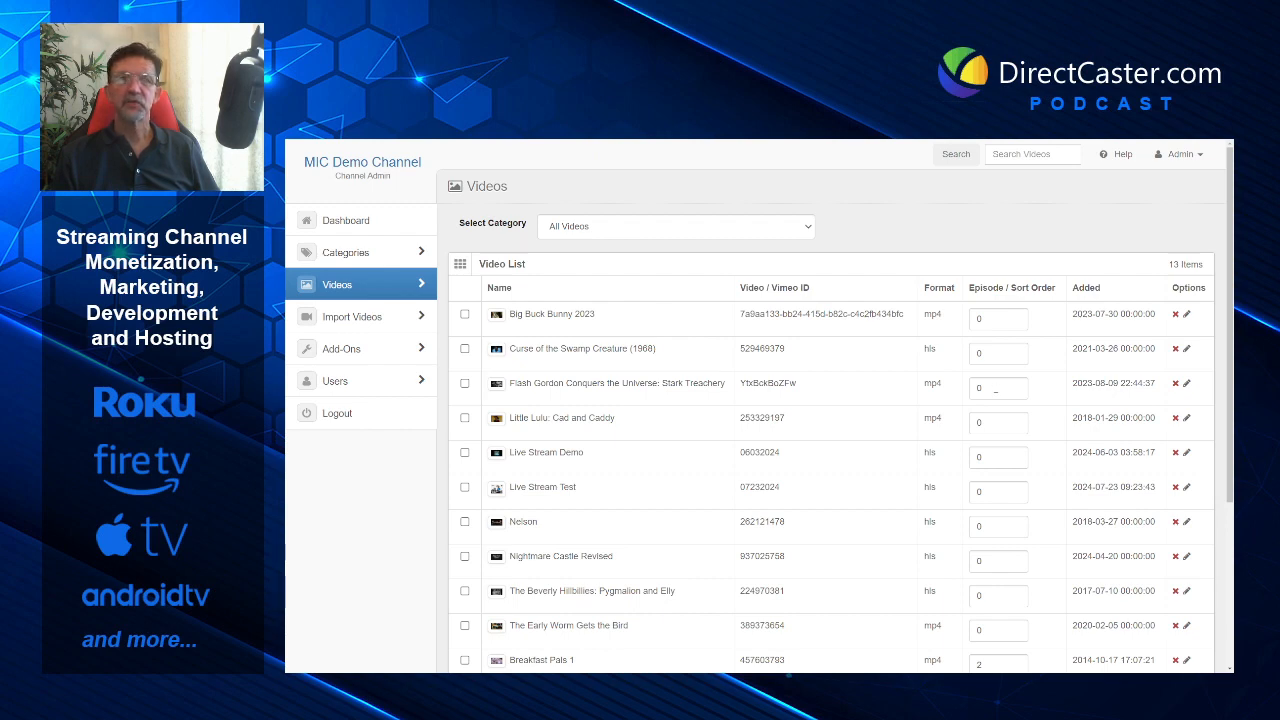
Step: Open the video "Flash Gordon Conquers the Universe: Stark Treachery" for editing and review its category and streaming link fields
left_click(1186, 384)
scroll(804, 381, "down", 1)
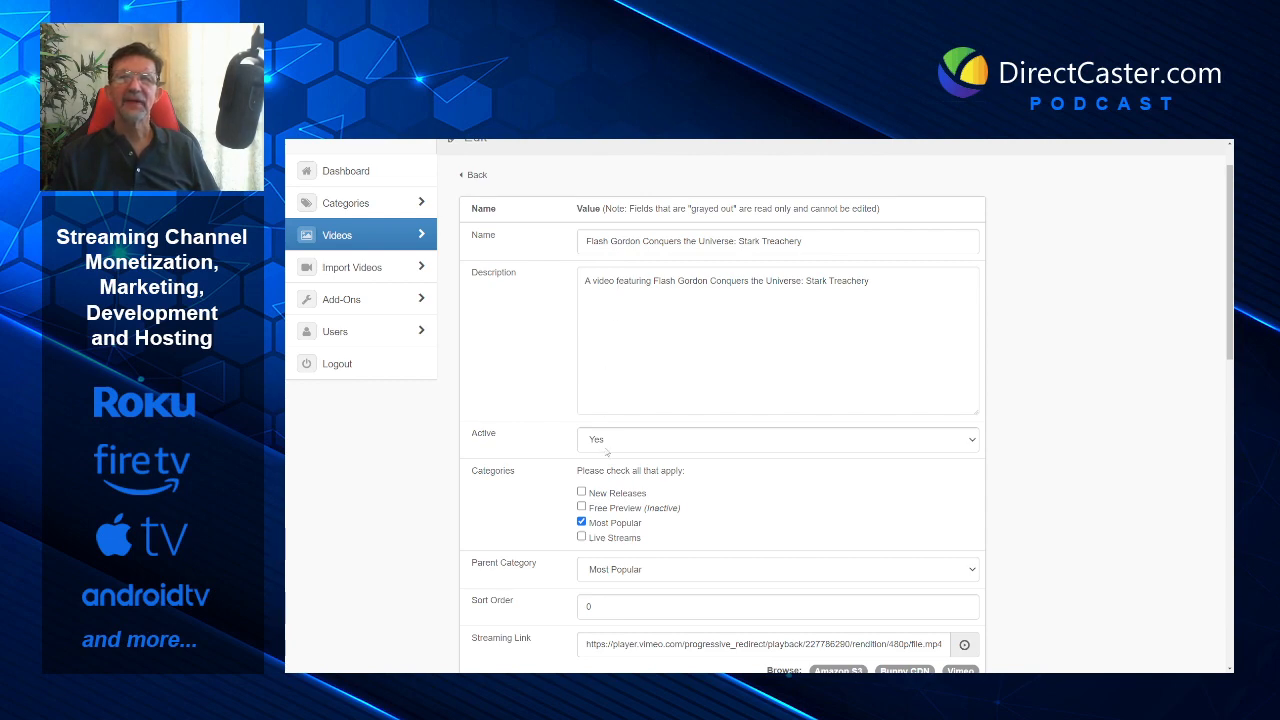
scroll(607, 452, "down", 1)
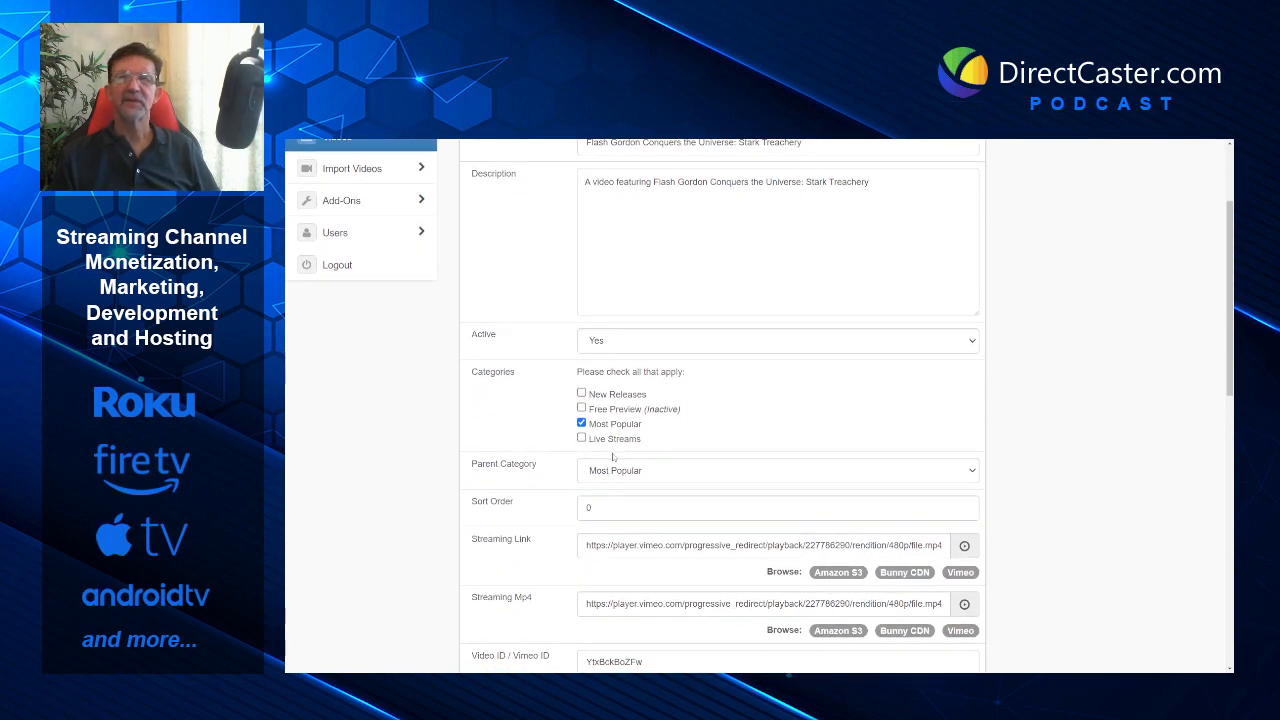
left_click(581, 393)
left_click(581, 393)
scroll(730, 432, "down", 1)
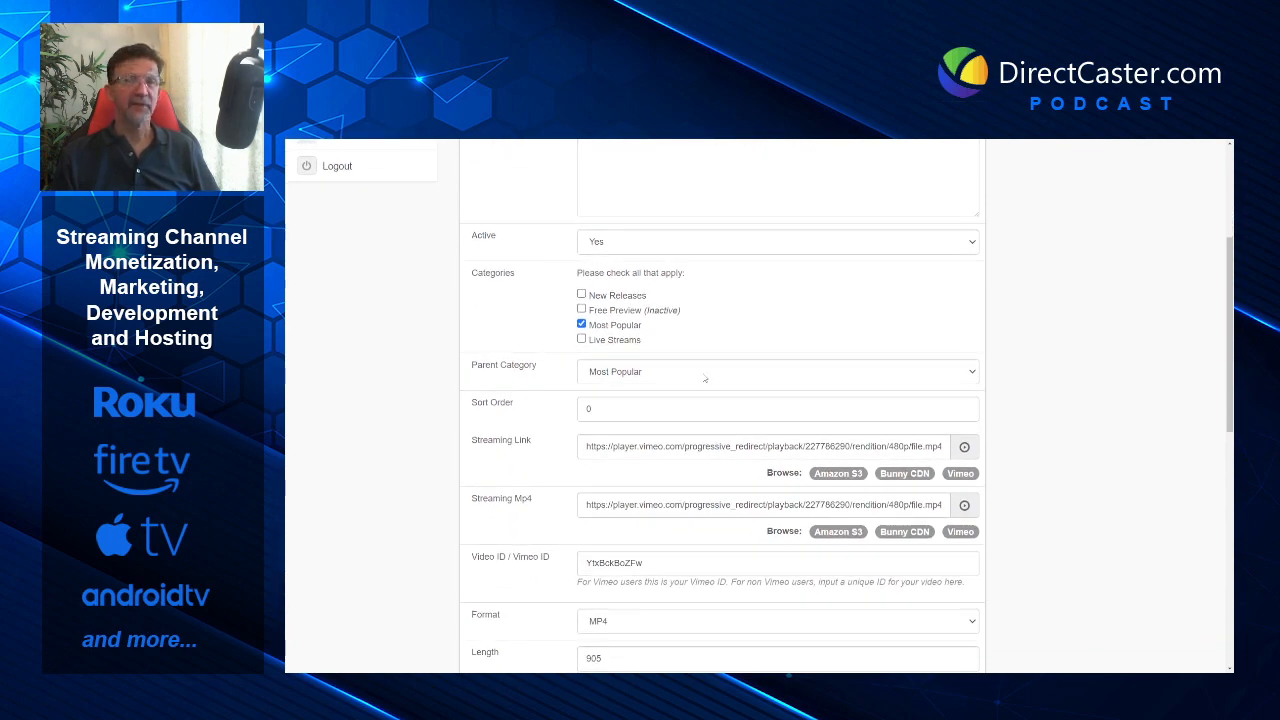
scroll(705, 378, "down", 2)
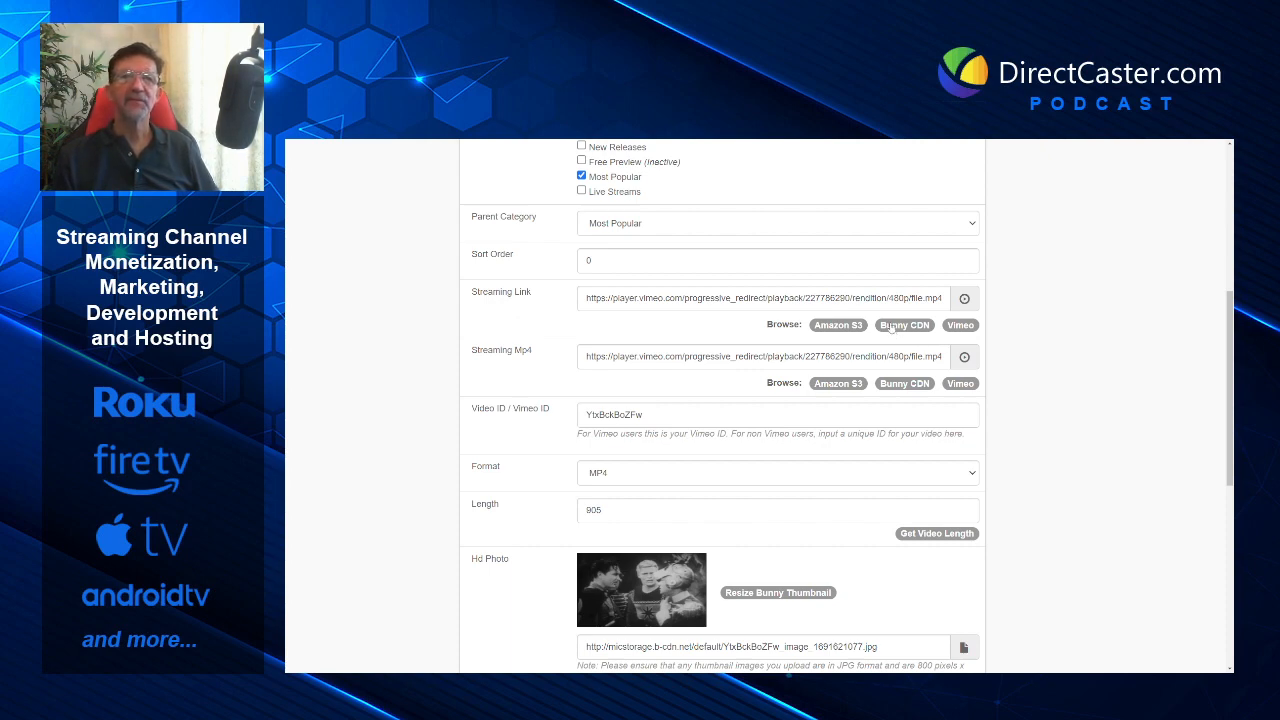
Step: Search the Vimeo videos for "training" from the Streaming Mp4 field and close the browser without selecting a video
left_click(958, 386)
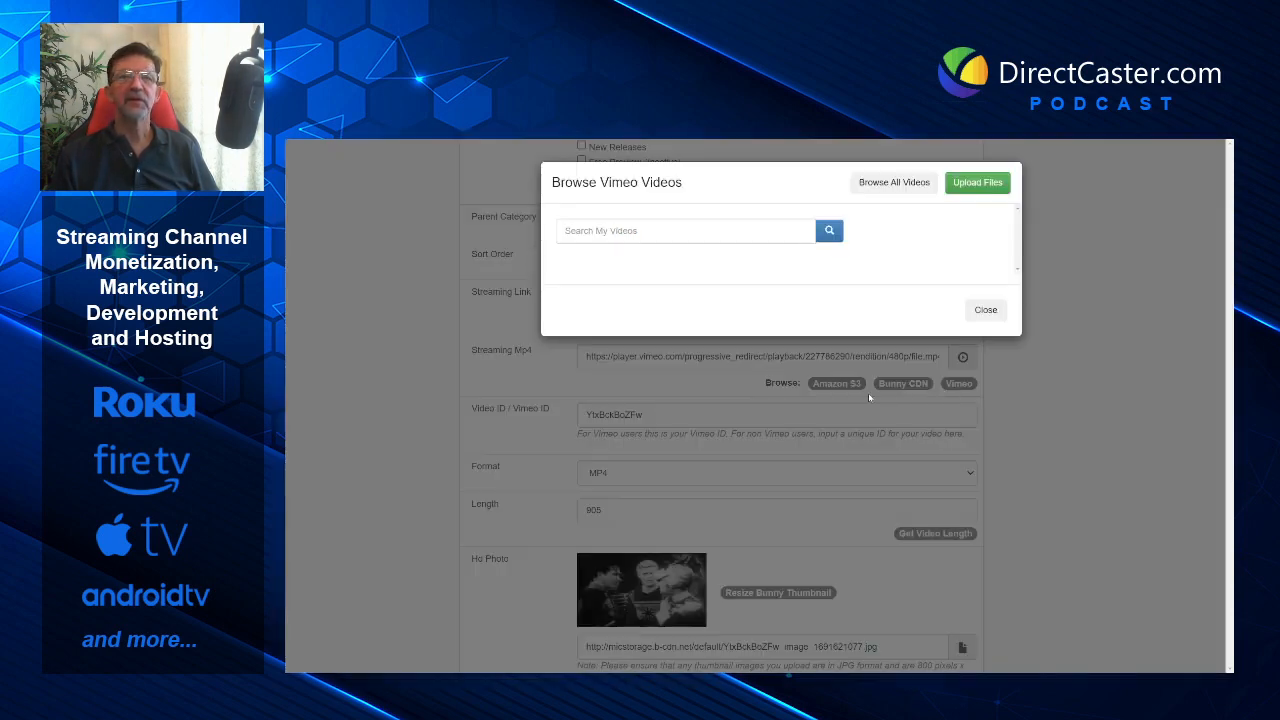
left_click(696, 233)
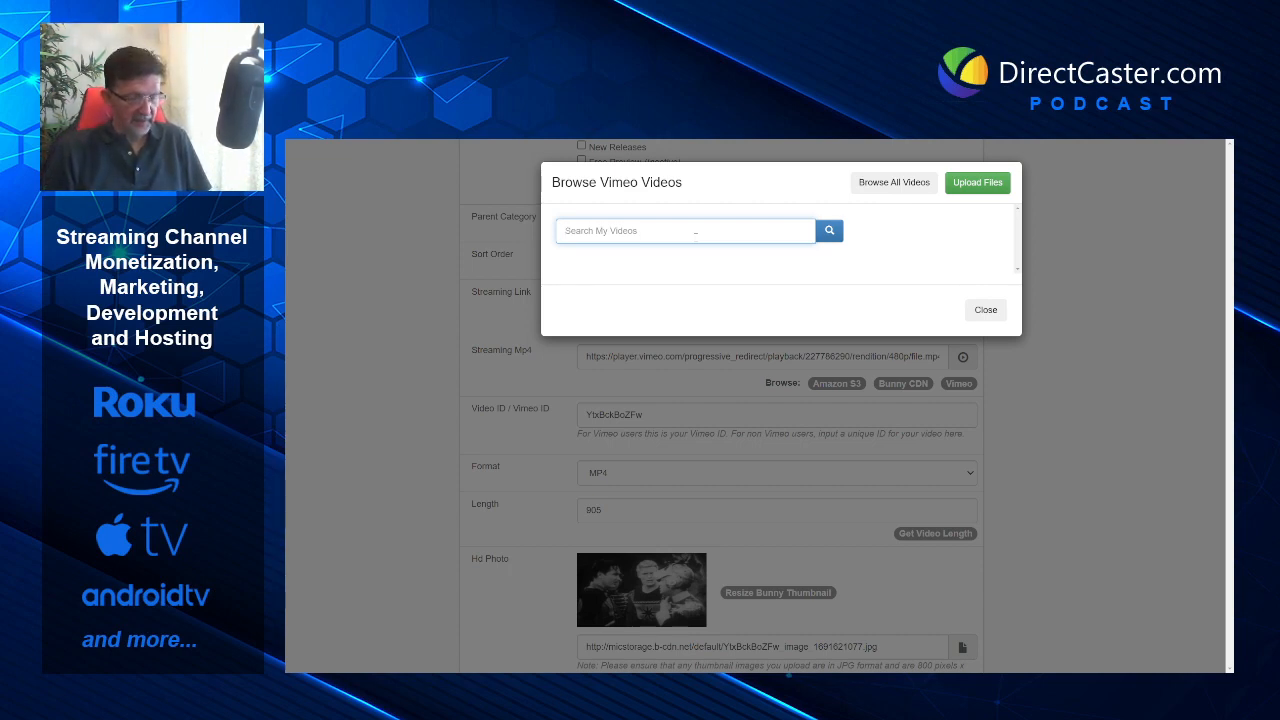
type("training")
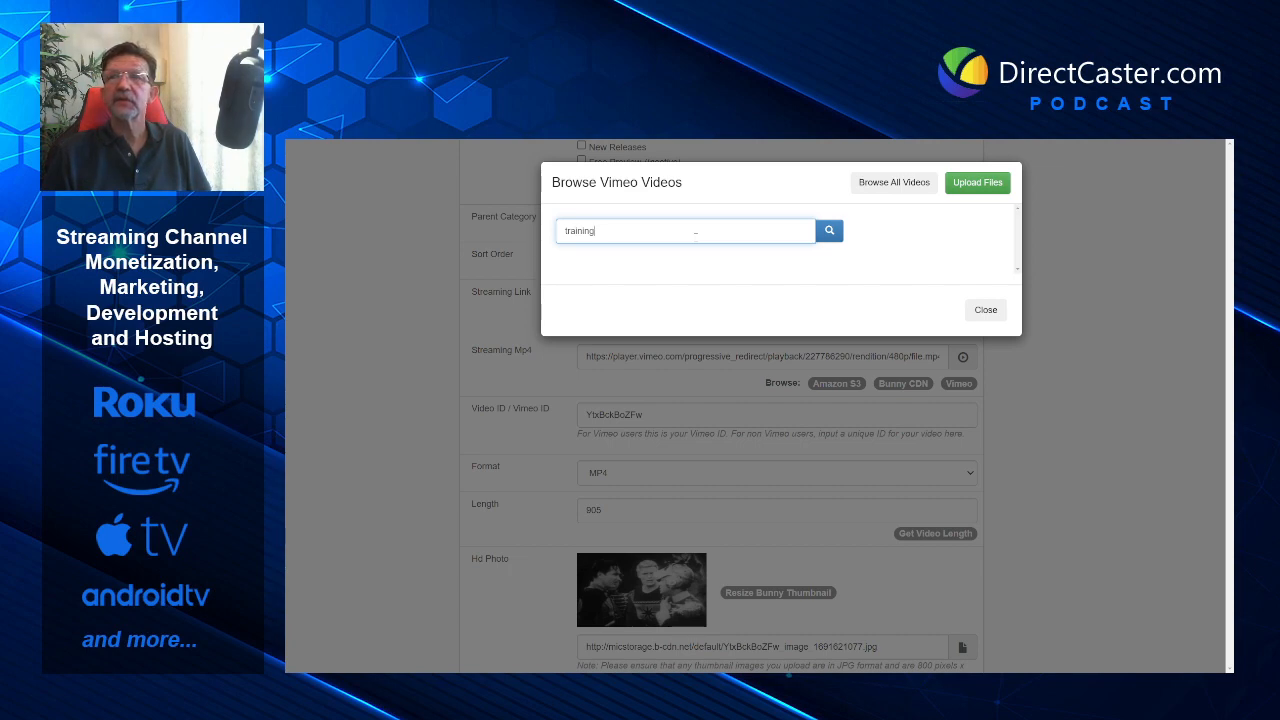
left_click(835, 236)
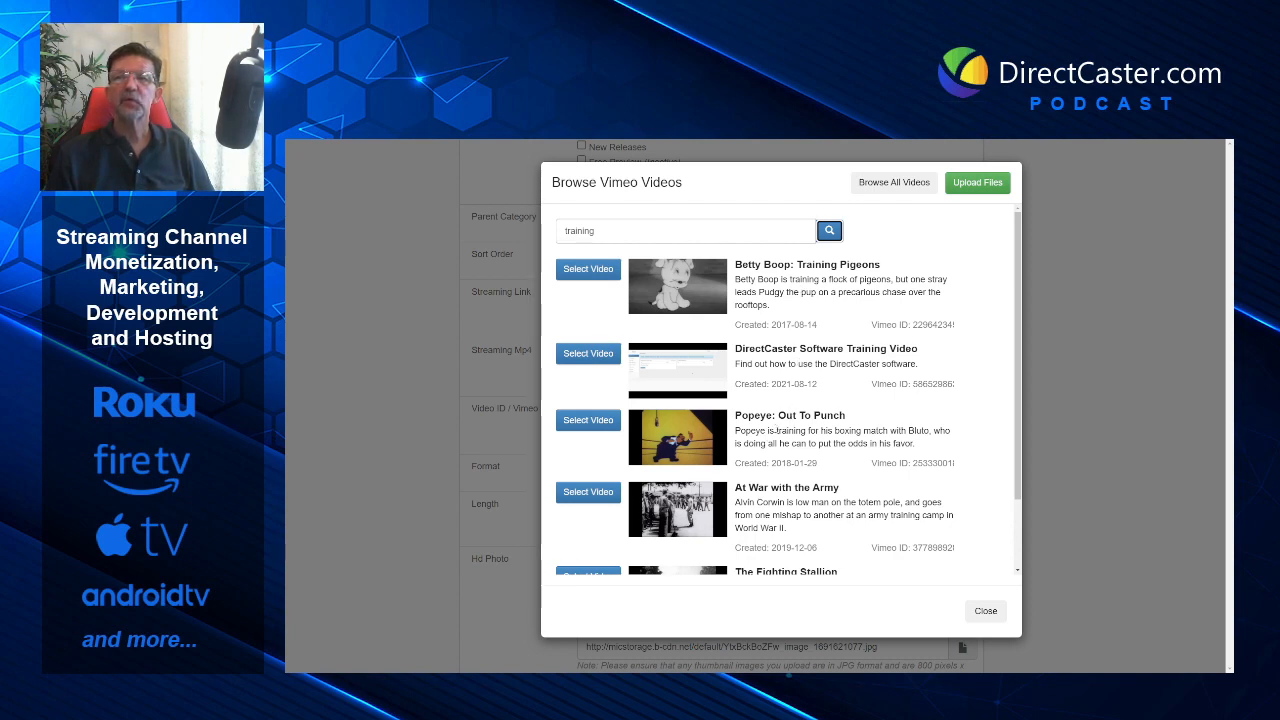
left_click_drag(775, 431, 806, 431)
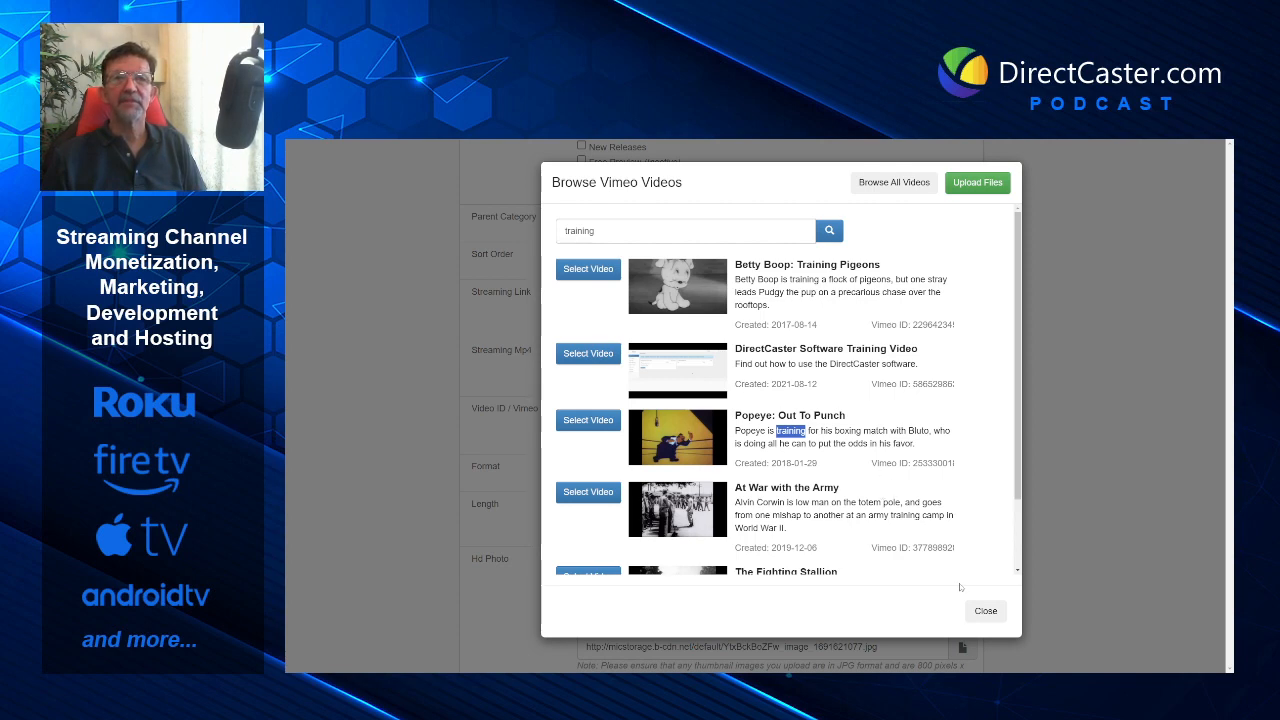
left_click(984, 611)
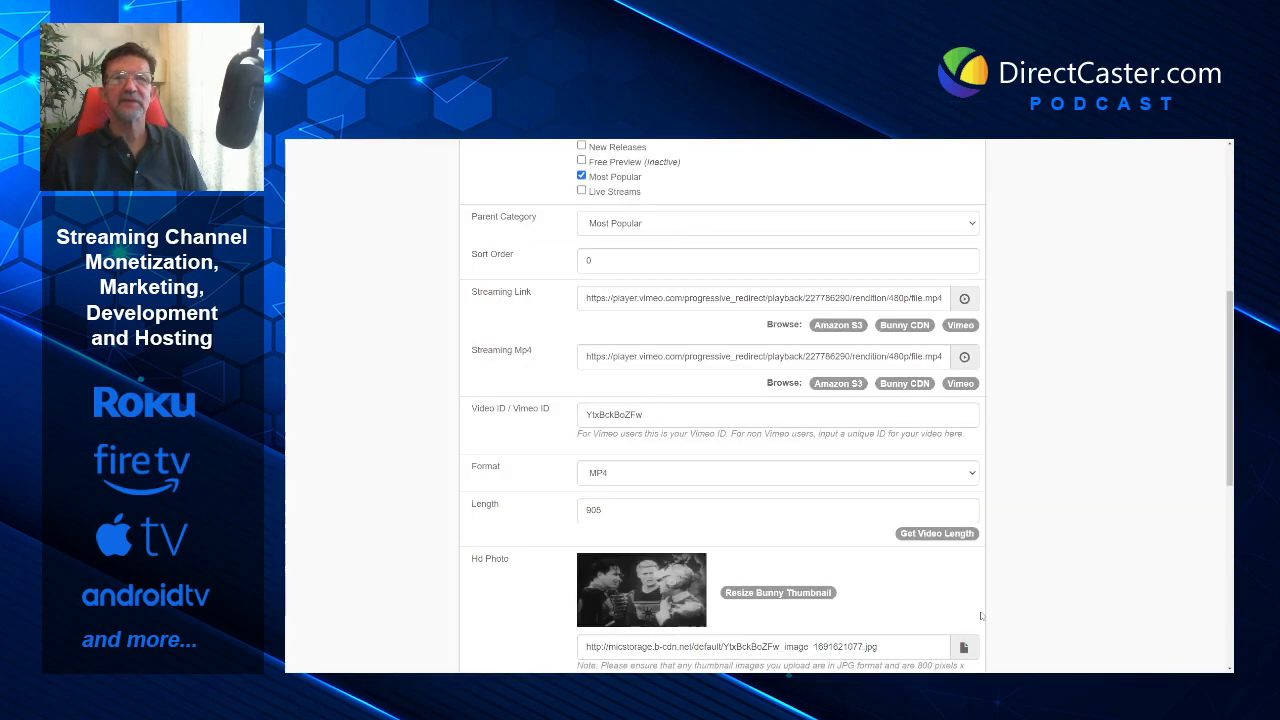
Step: Review the video's HD photo, series, date and ID fields through to the end of the edit form
scroll(950, 555, "down", 3)
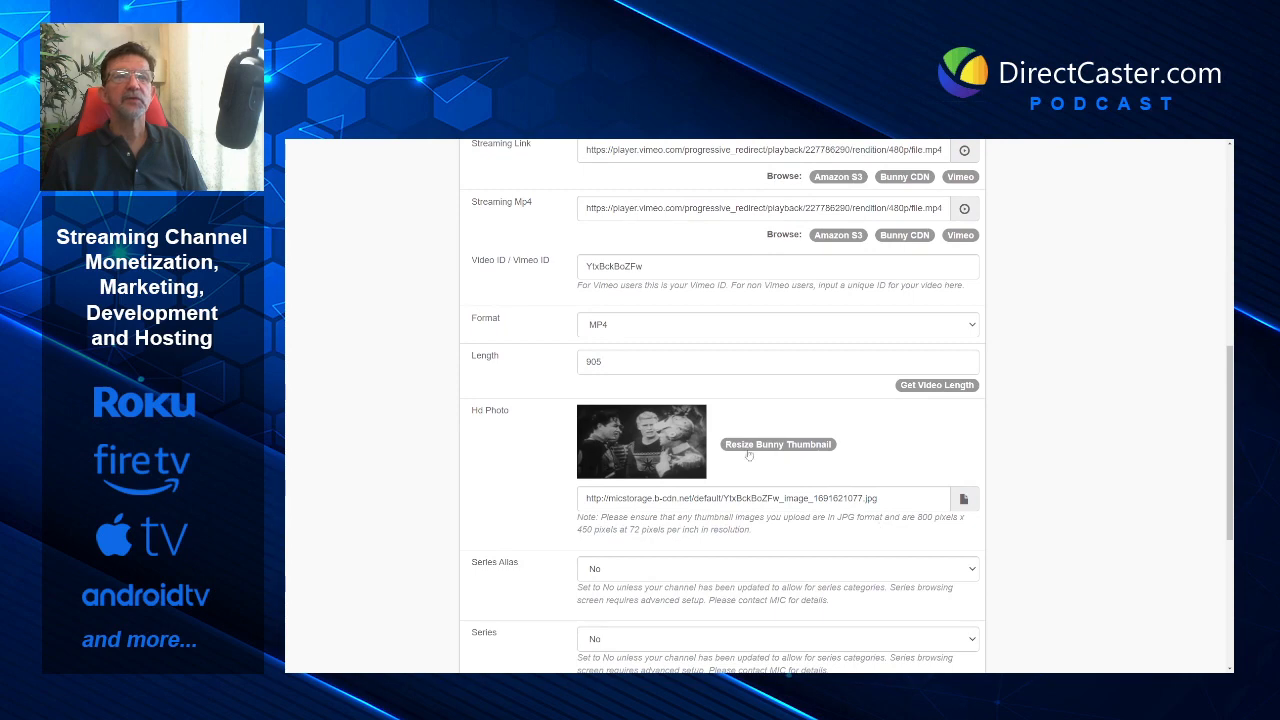
scroll(657, 456, "down", 2)
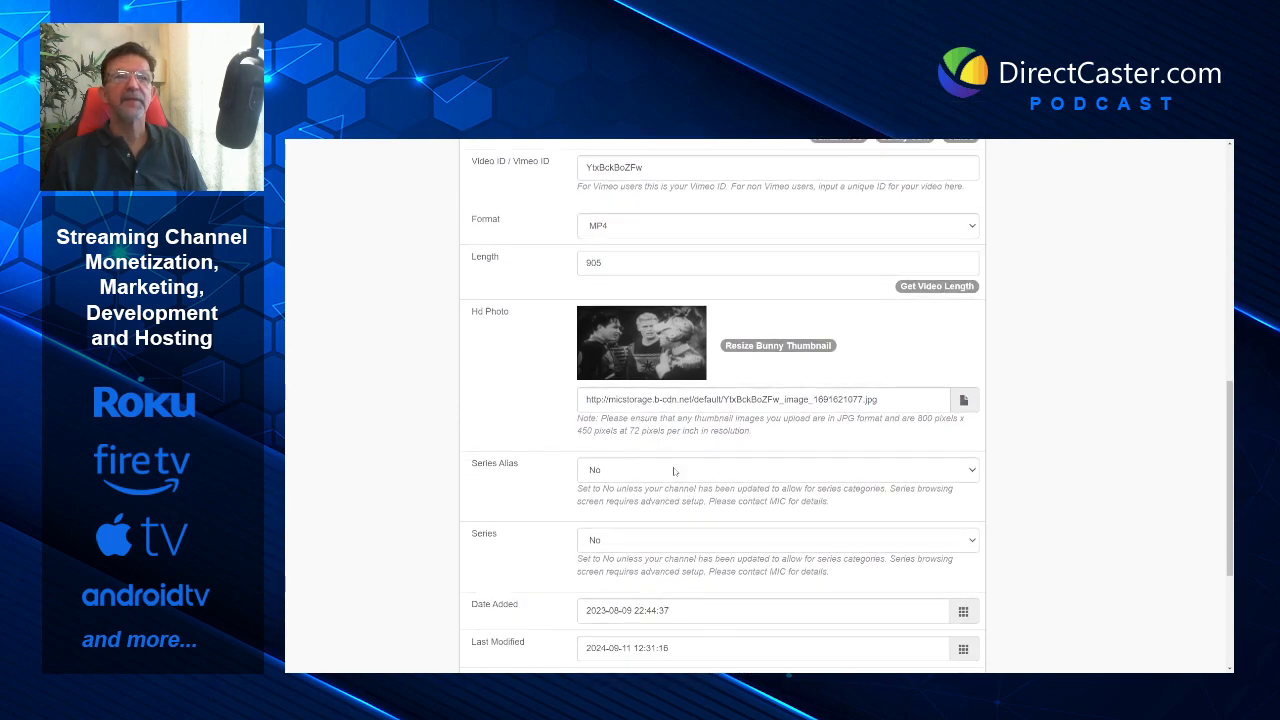
scroll(674, 471, "down", 5)
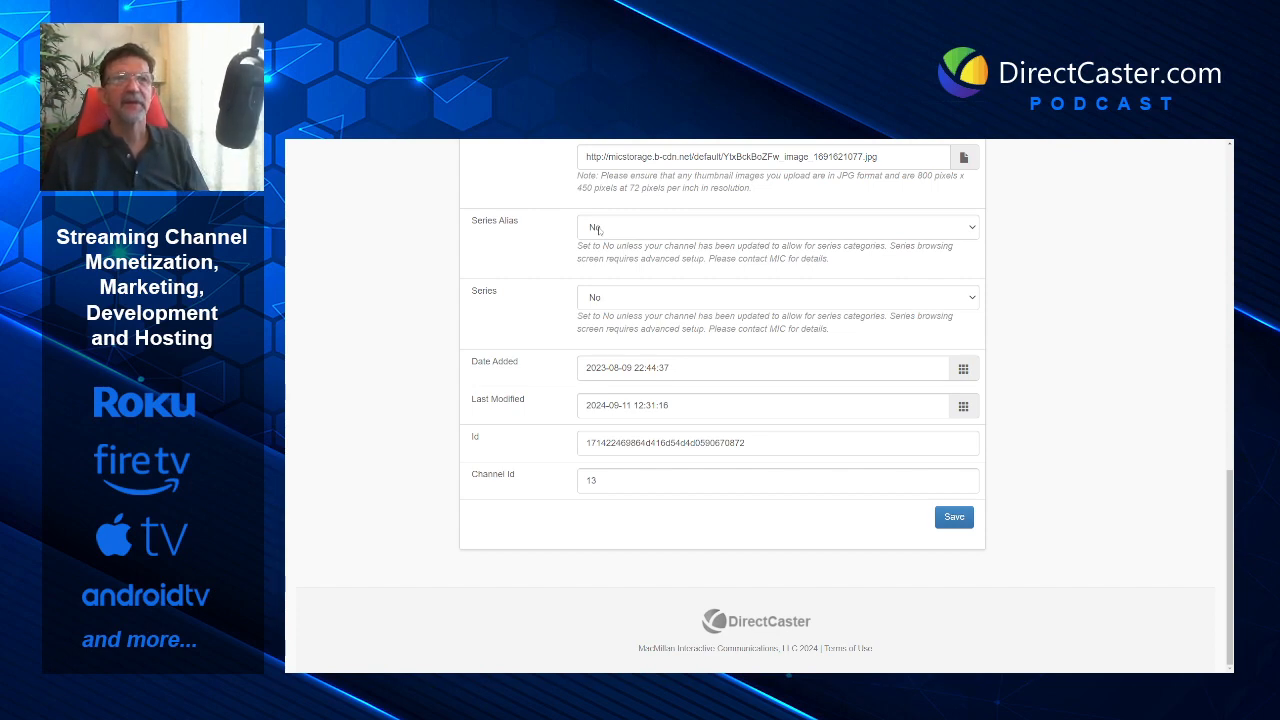
scroll(683, 368, "up", 15)
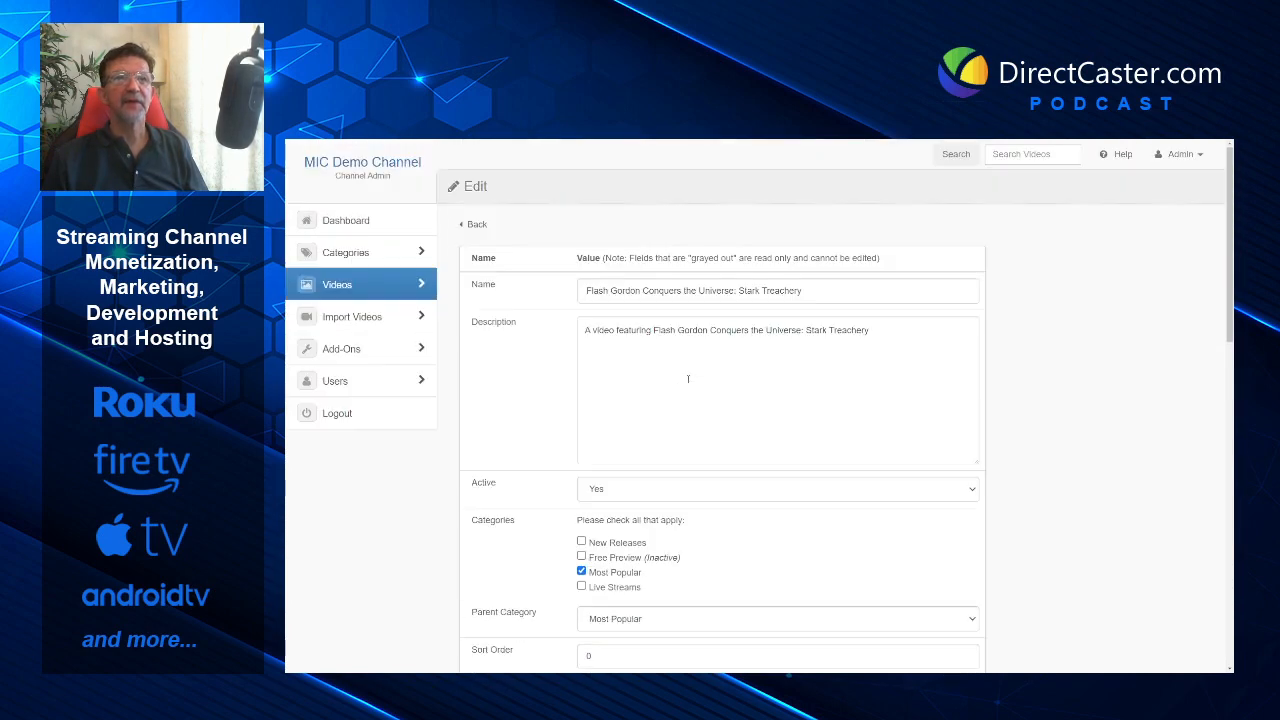
Step: Open the Vimeo video import page and inspect its video view filter and Vimeo ID field
left_click(341, 286)
left_click(360, 366)
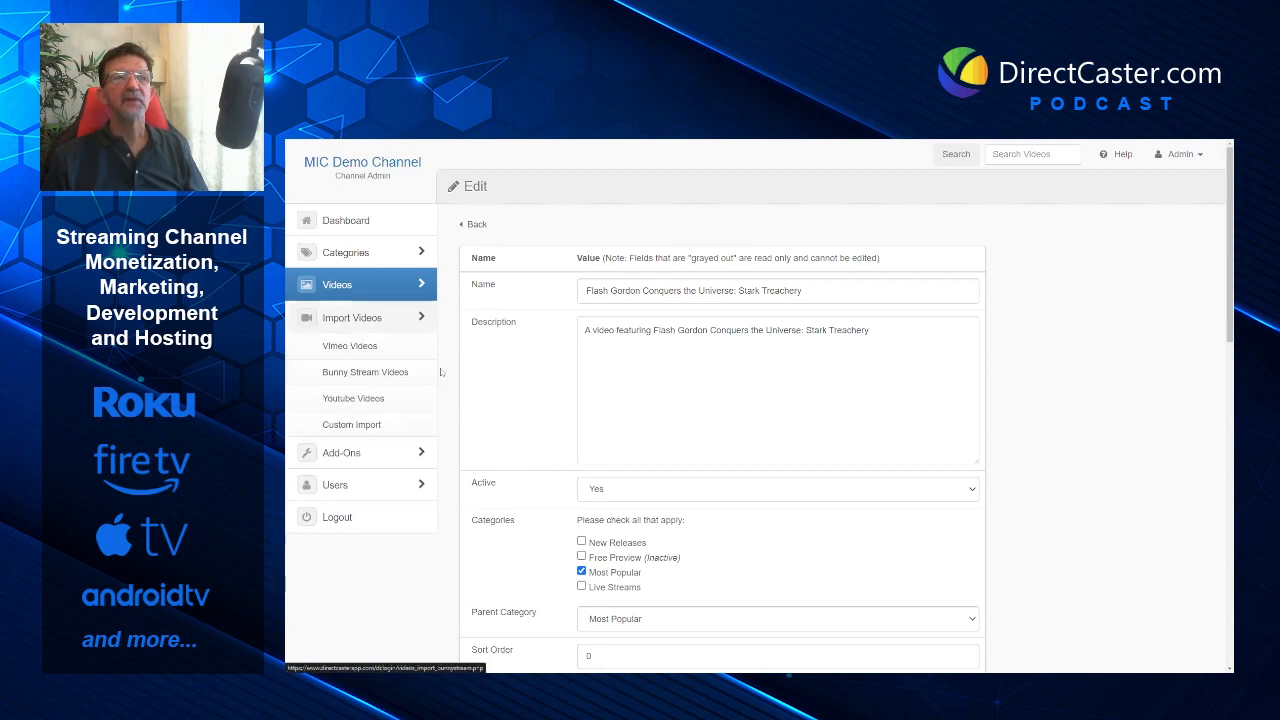
left_click(370, 349)
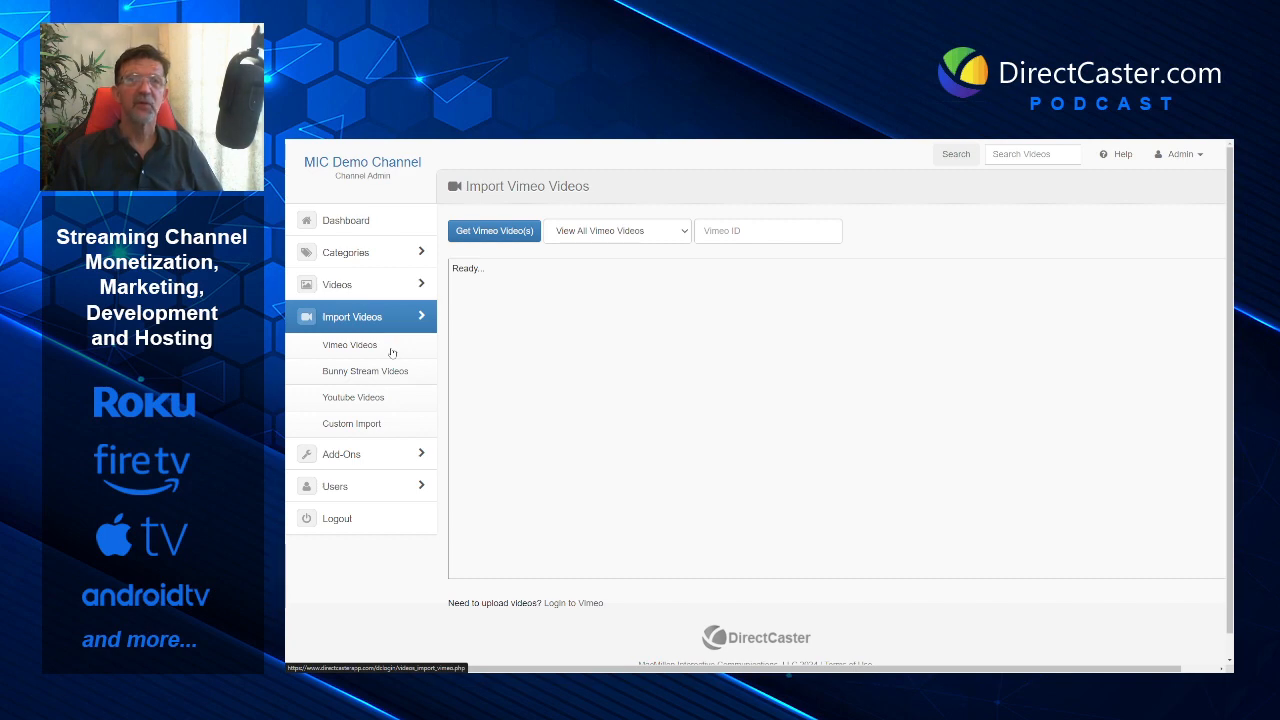
left_click(392, 352)
left_click(377, 329)
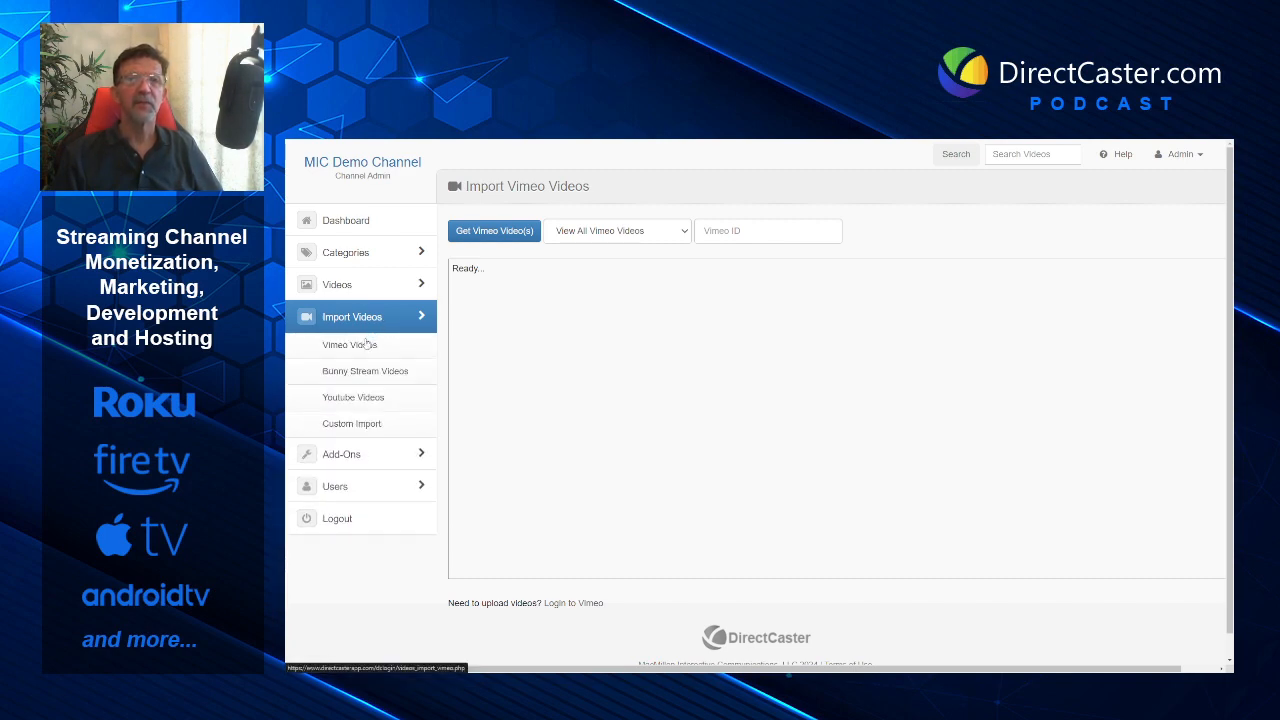
left_click(364, 318)
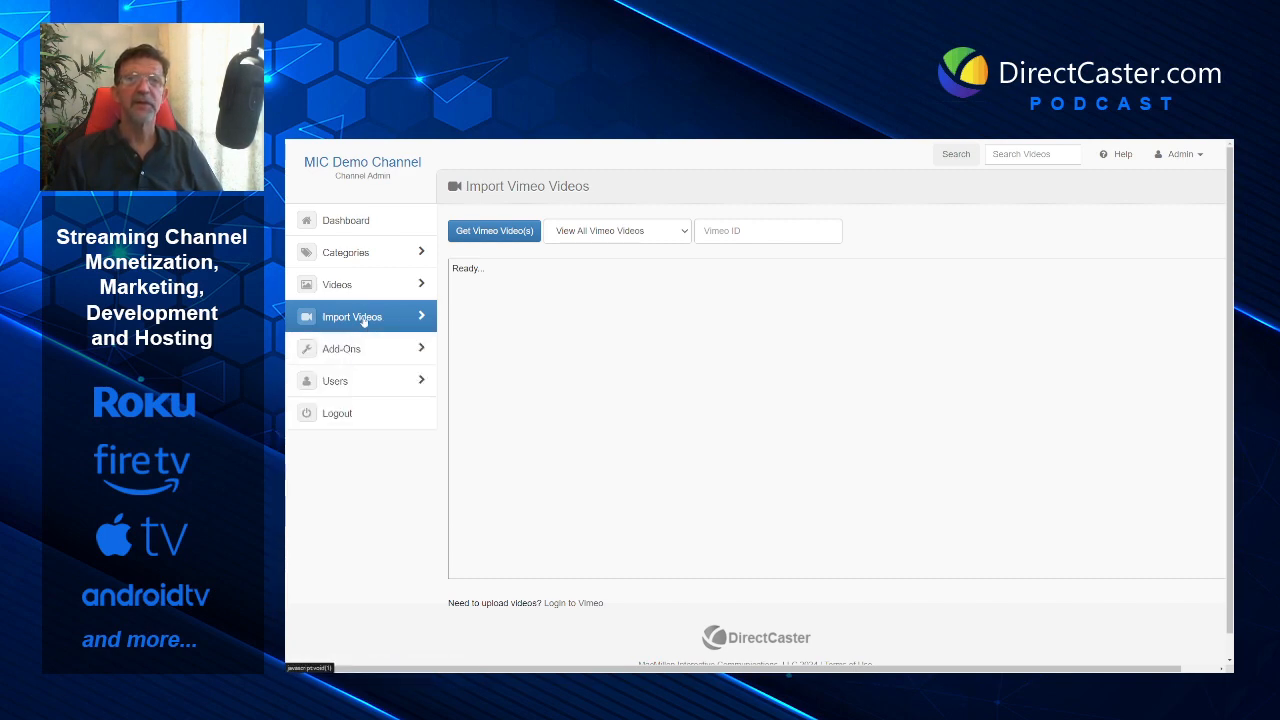
left_click(364, 318)
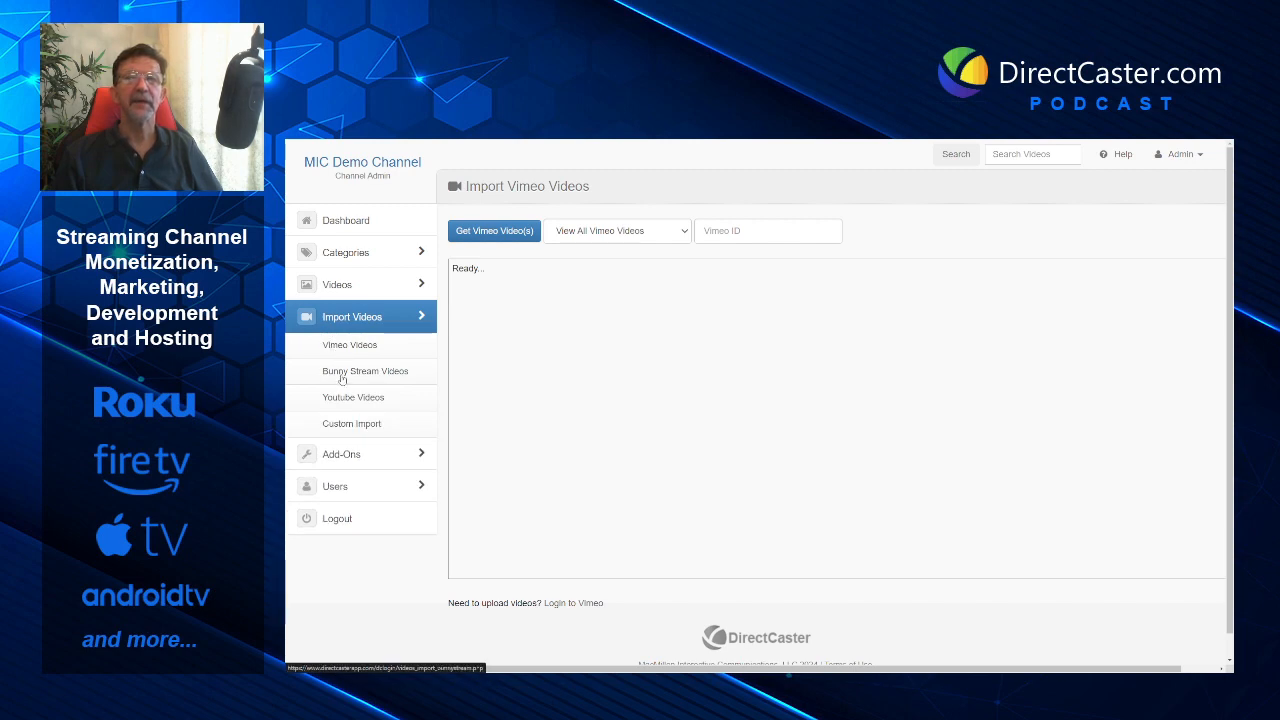
left_click(728, 231)
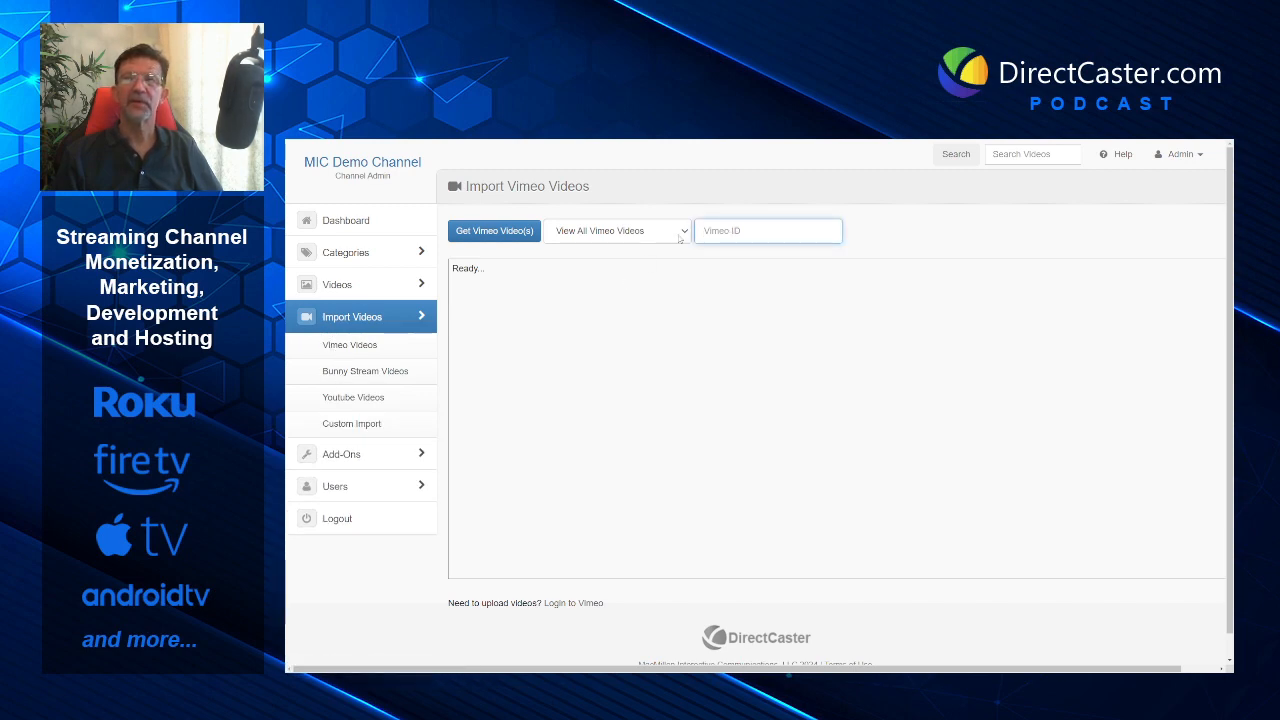
left_click(689, 232)
left_click(689, 232)
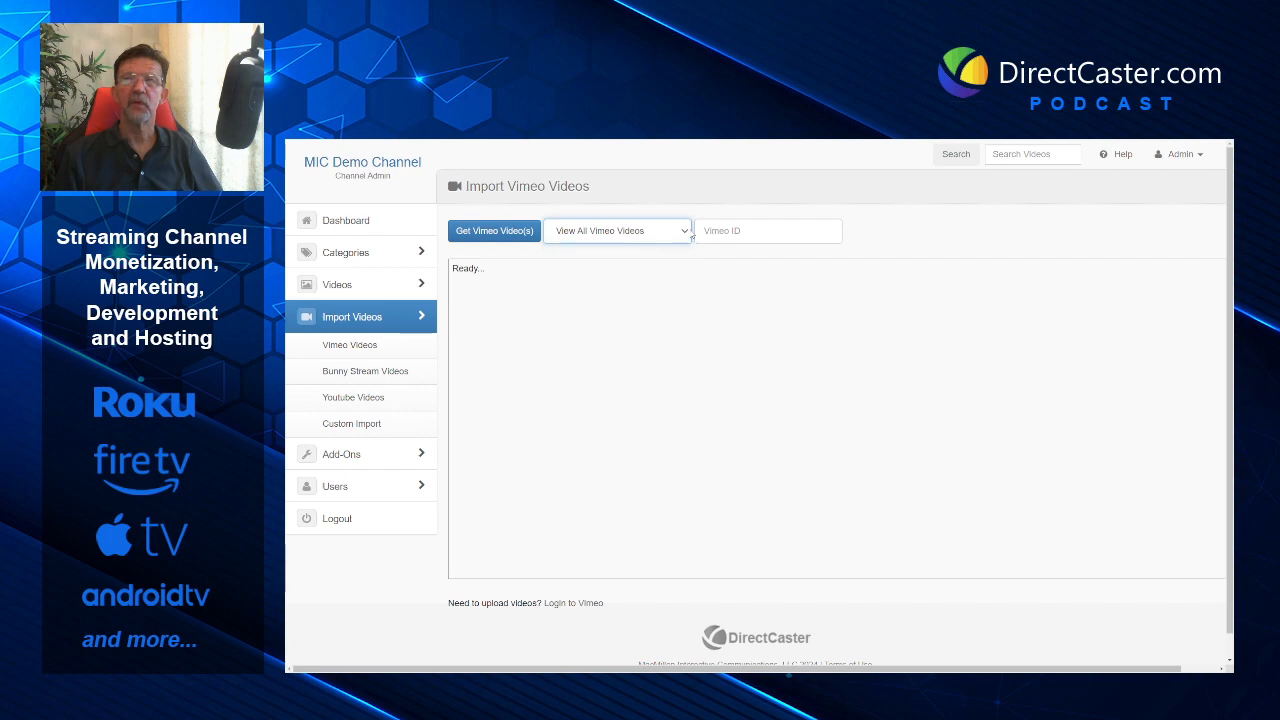
Step: Open the Bunny Stream video import page
left_click(358, 378)
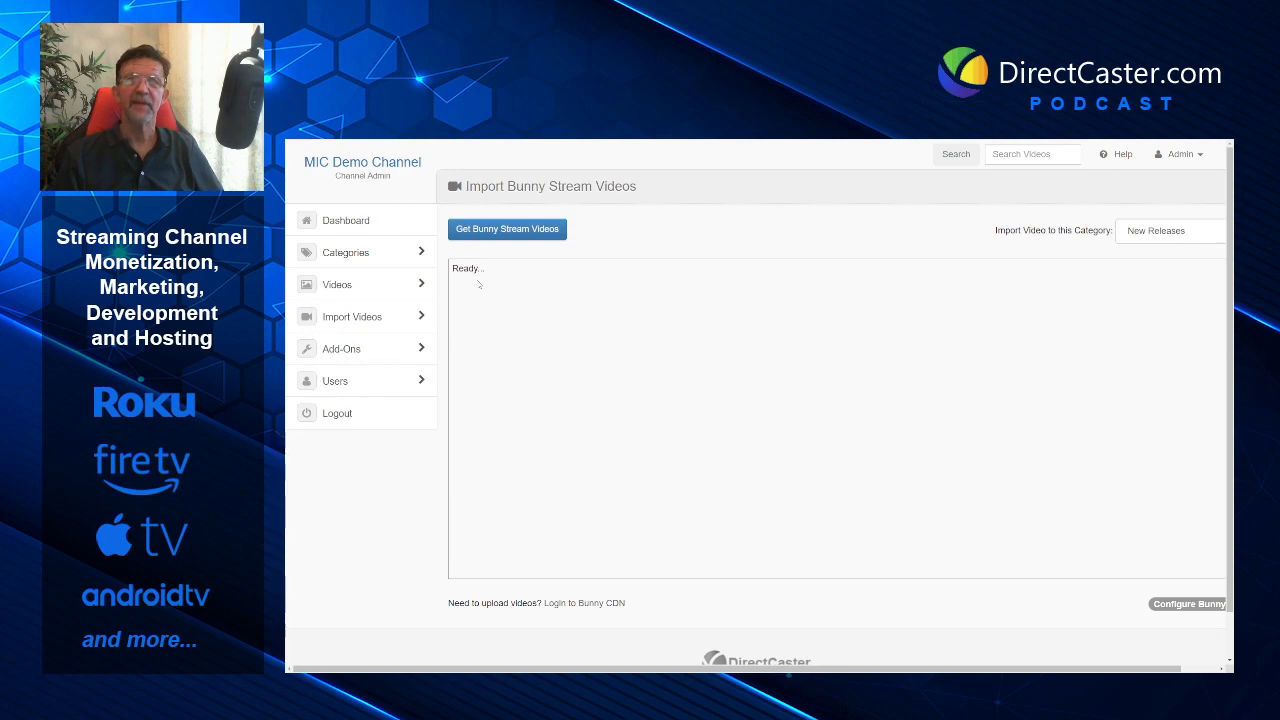
Step: Open the Youtube channel video import tool and load the videos of the preset channel URL
left_click(368, 318)
left_click(352, 405)
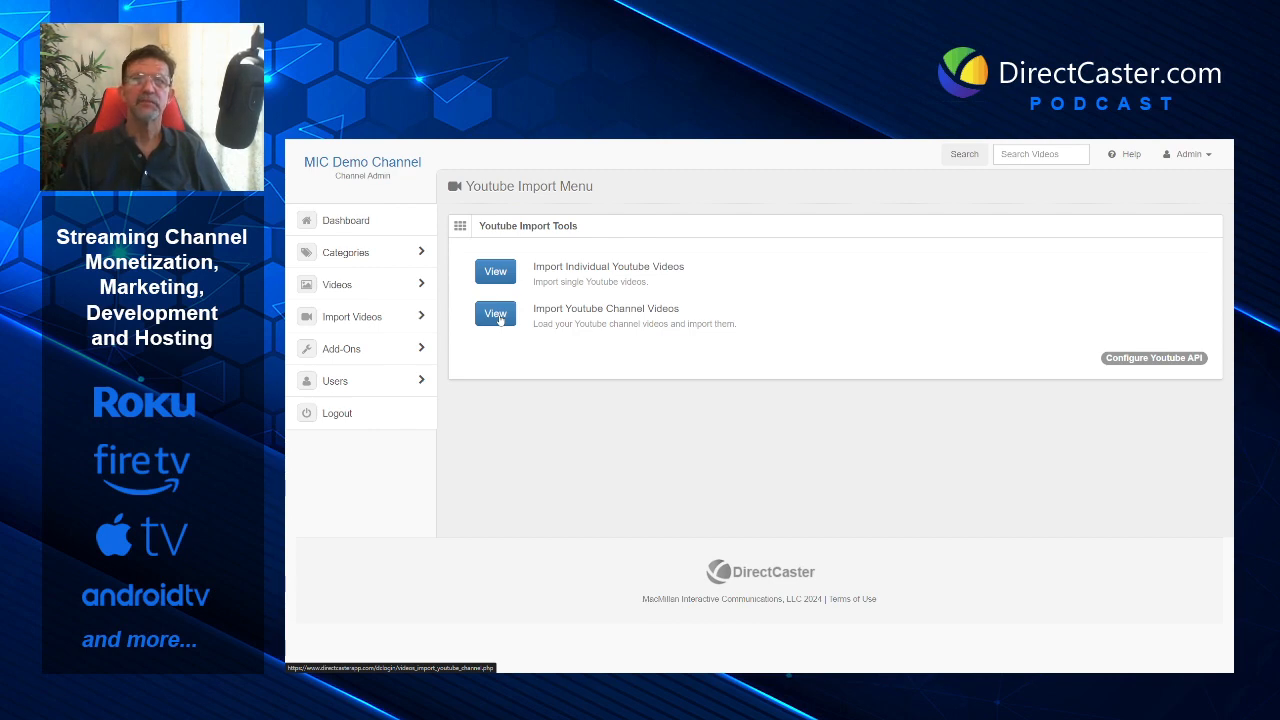
left_click(498, 316)
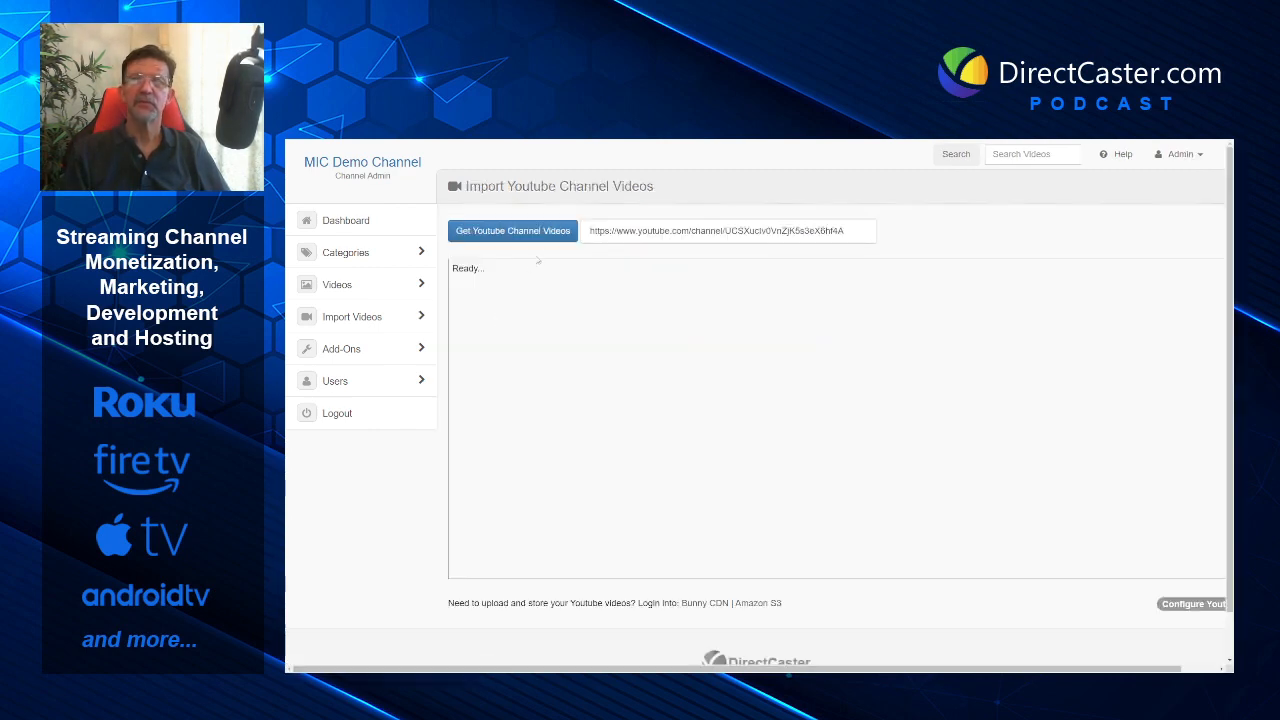
left_click(540, 232)
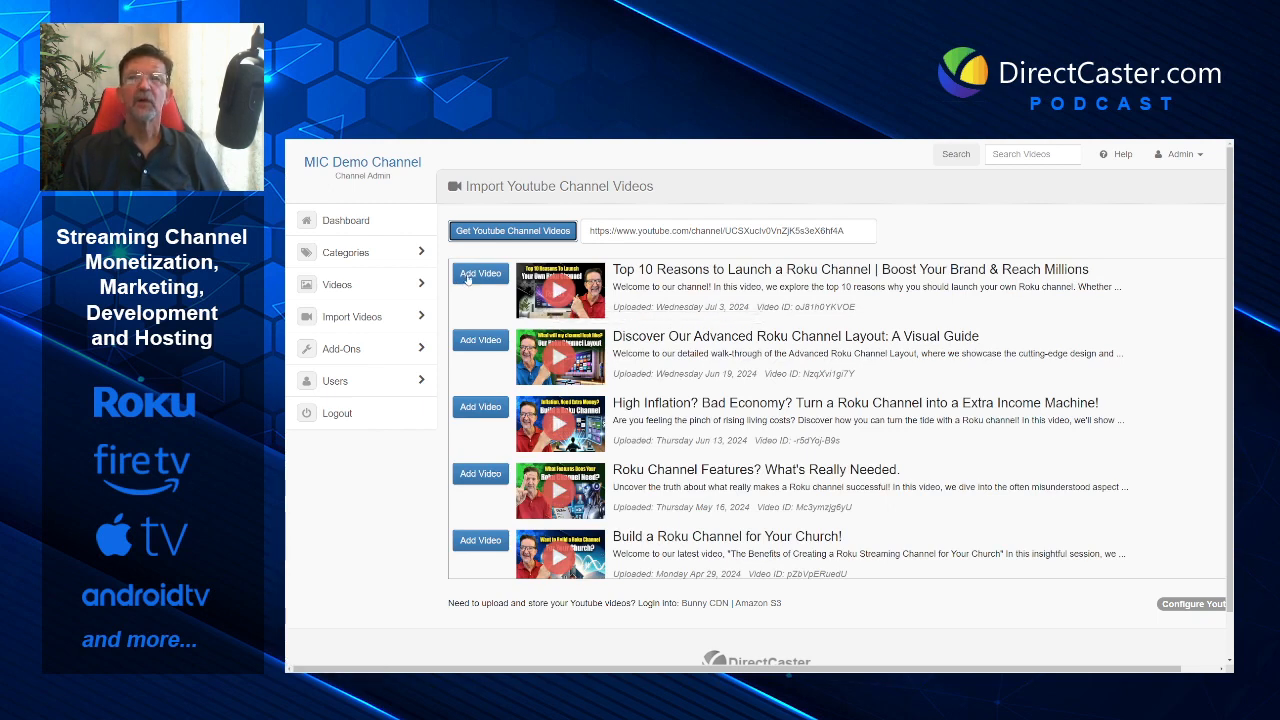
Step: Open the import form for "Top 10 Reasons to Launch a Roku Channel" and review its fields down to Video MP4 URL
left_click(466, 280)
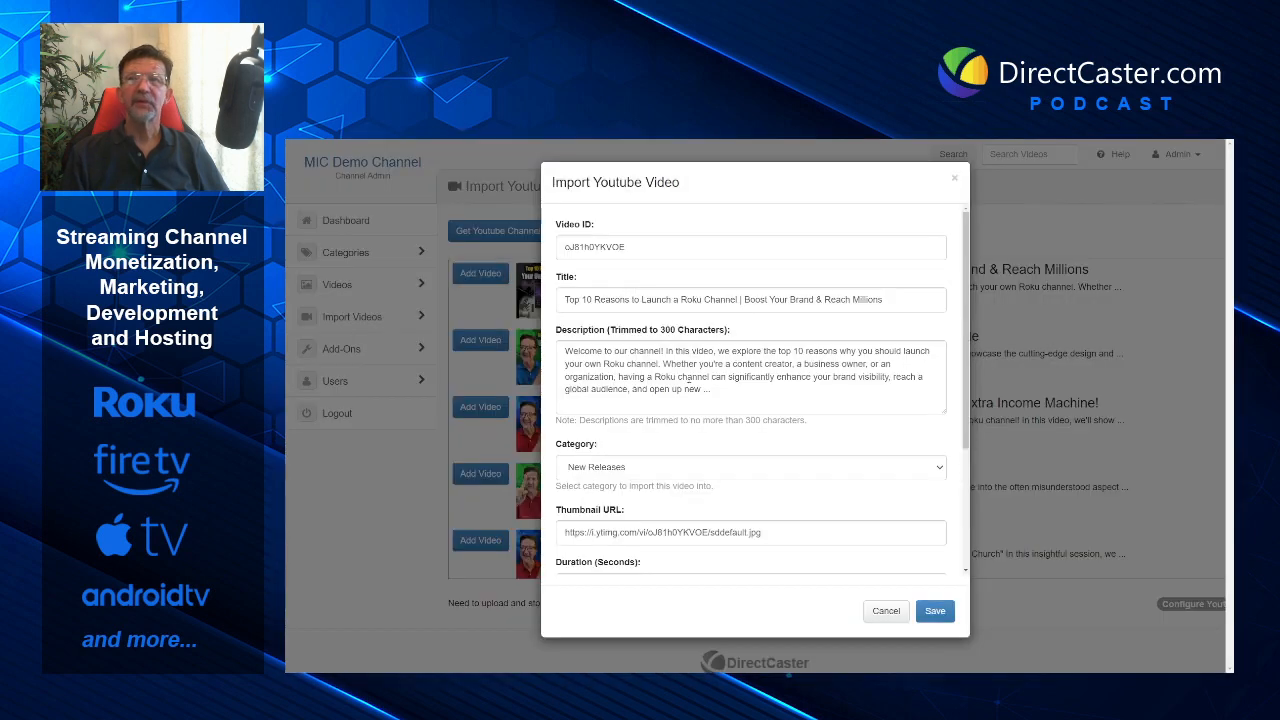
scroll(714, 380, "down", 3)
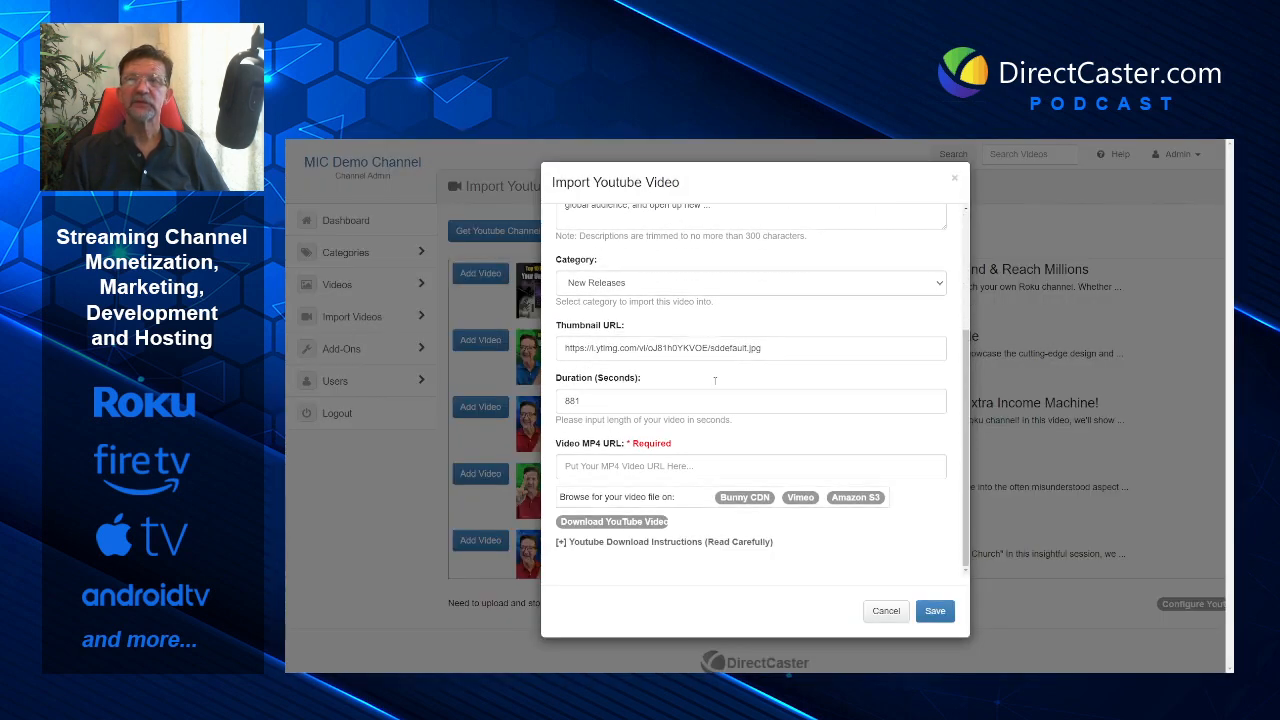
scroll(714, 381, "up", 3)
scroll(714, 381, "down", 3)
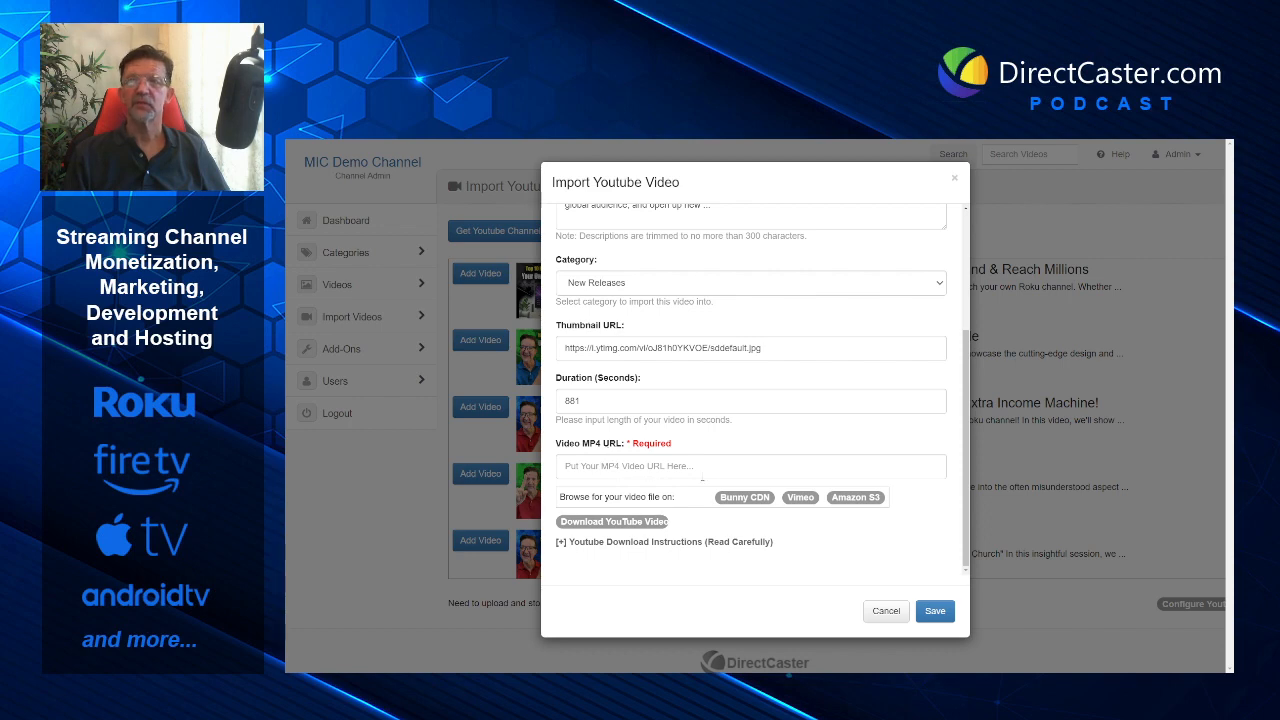
Step: Search the Vimeo videos for "training" and select "Betty Boop: Training Pigeons" as the import's Video MP4 URL
left_click(797, 498)
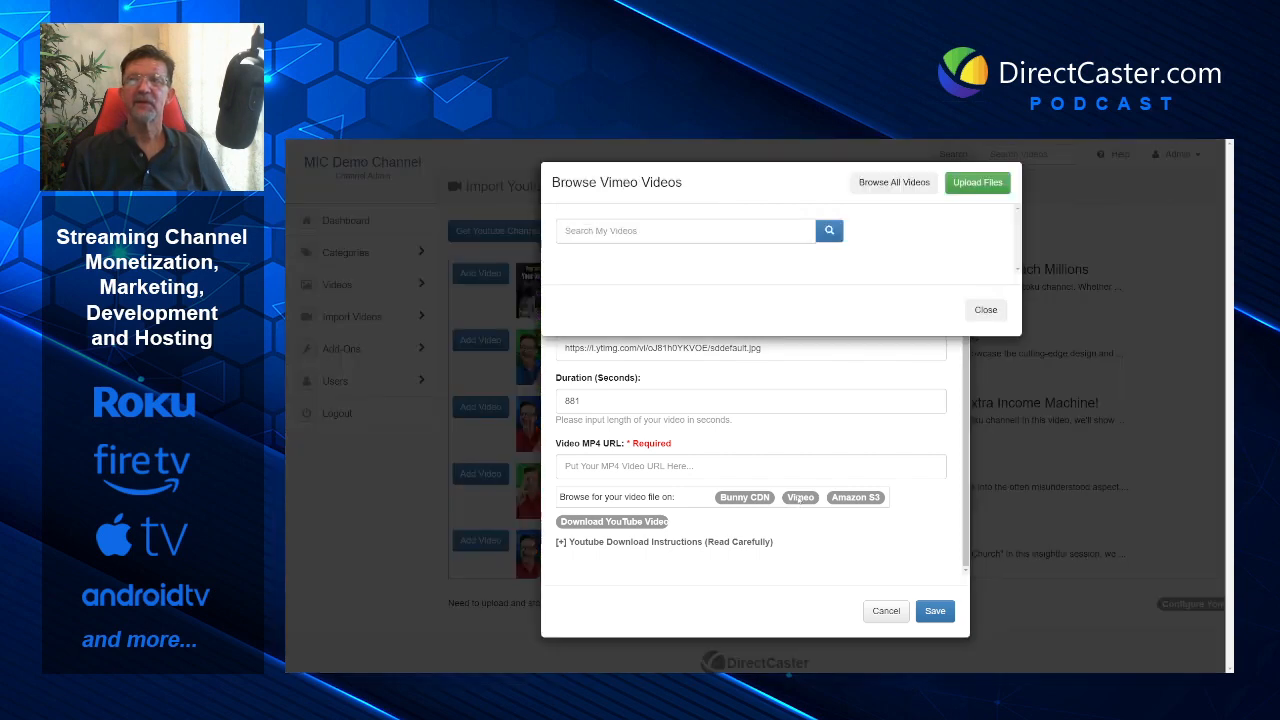
left_click(580, 231)
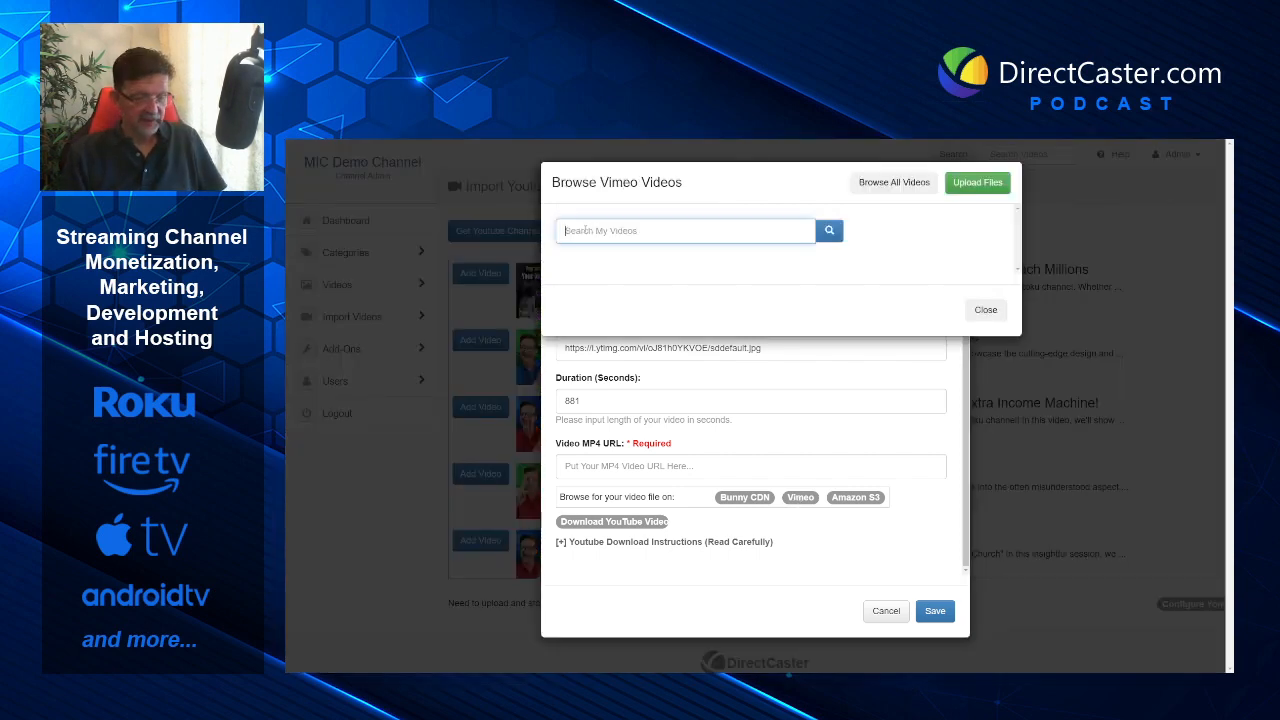
type("tr")
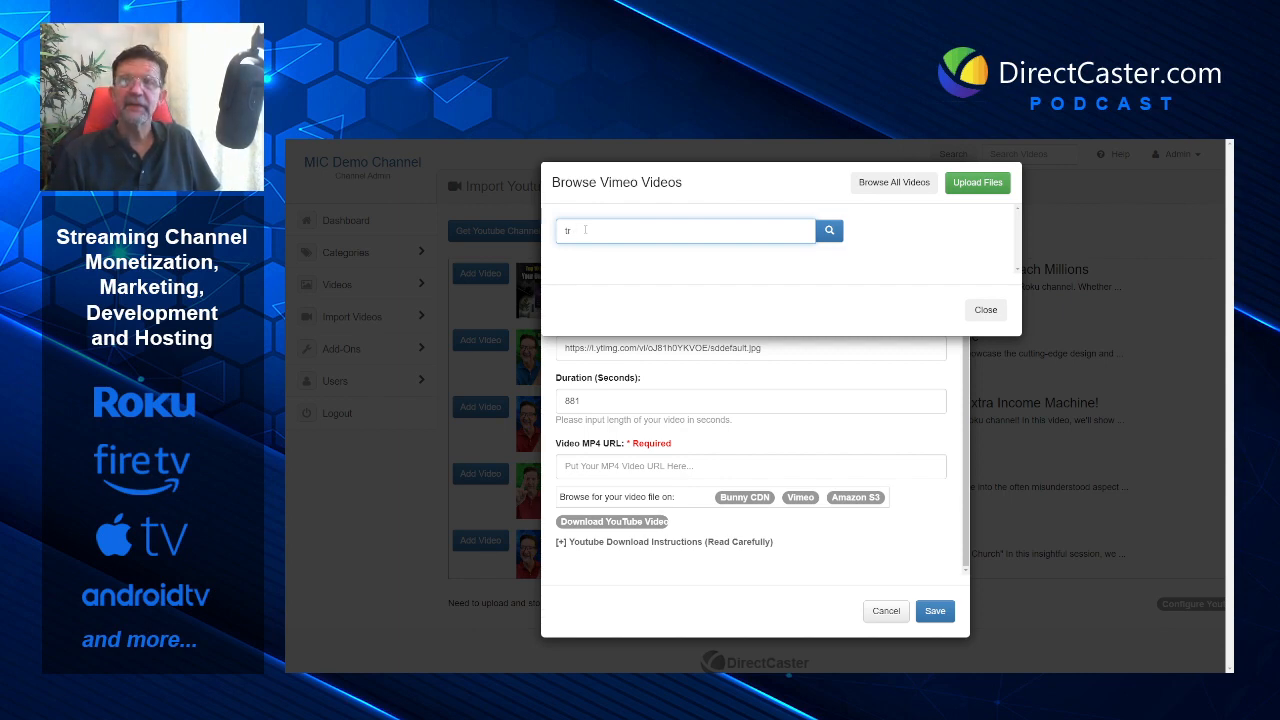
type("aaining")
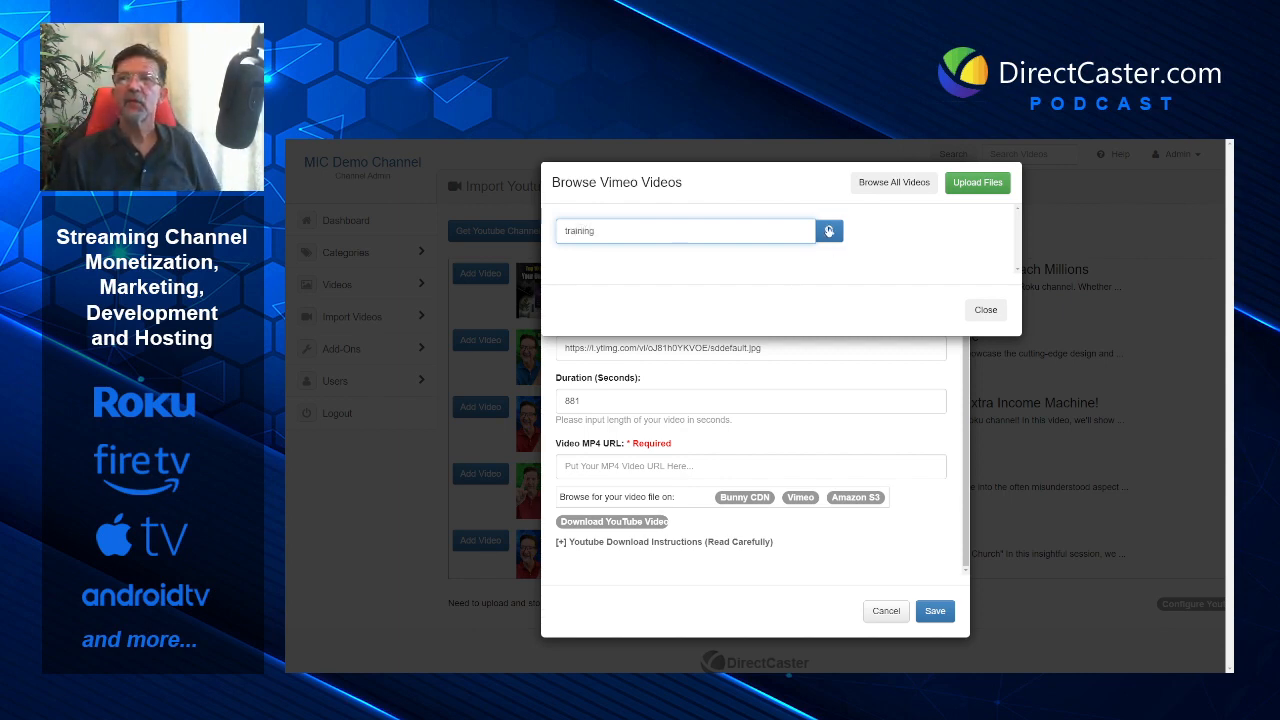
left_click(829, 231)
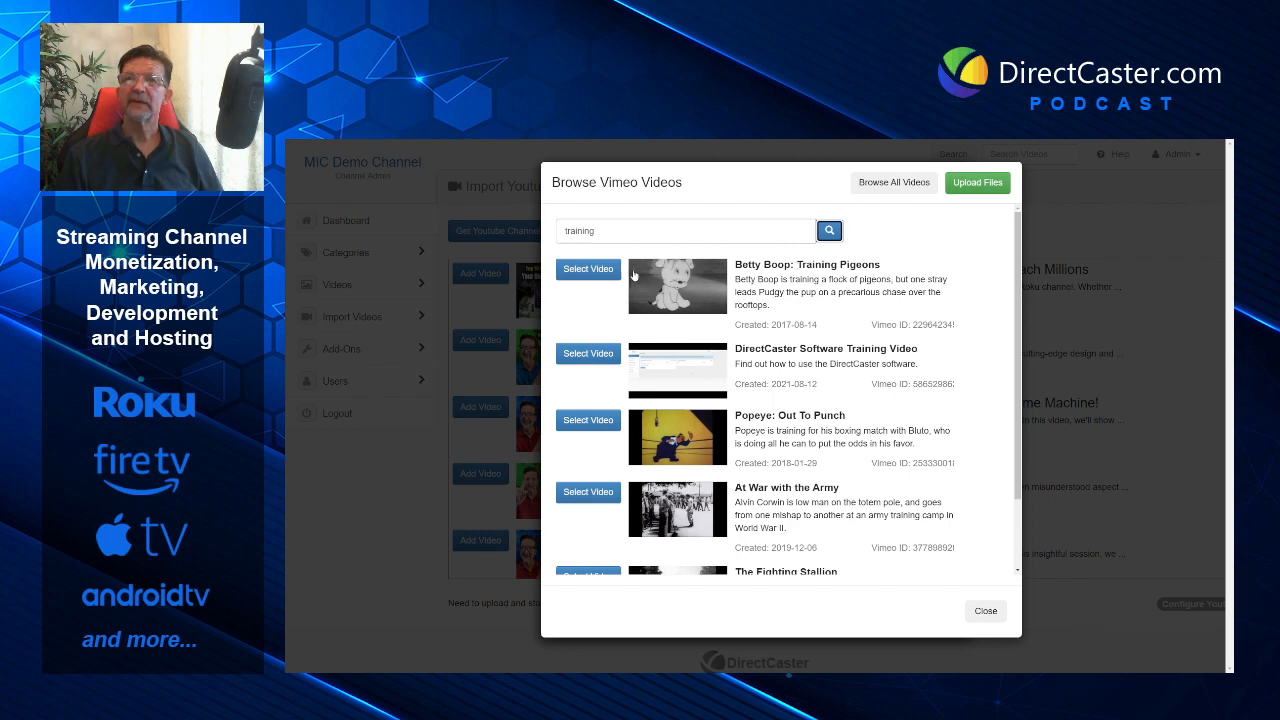
left_click(587, 270)
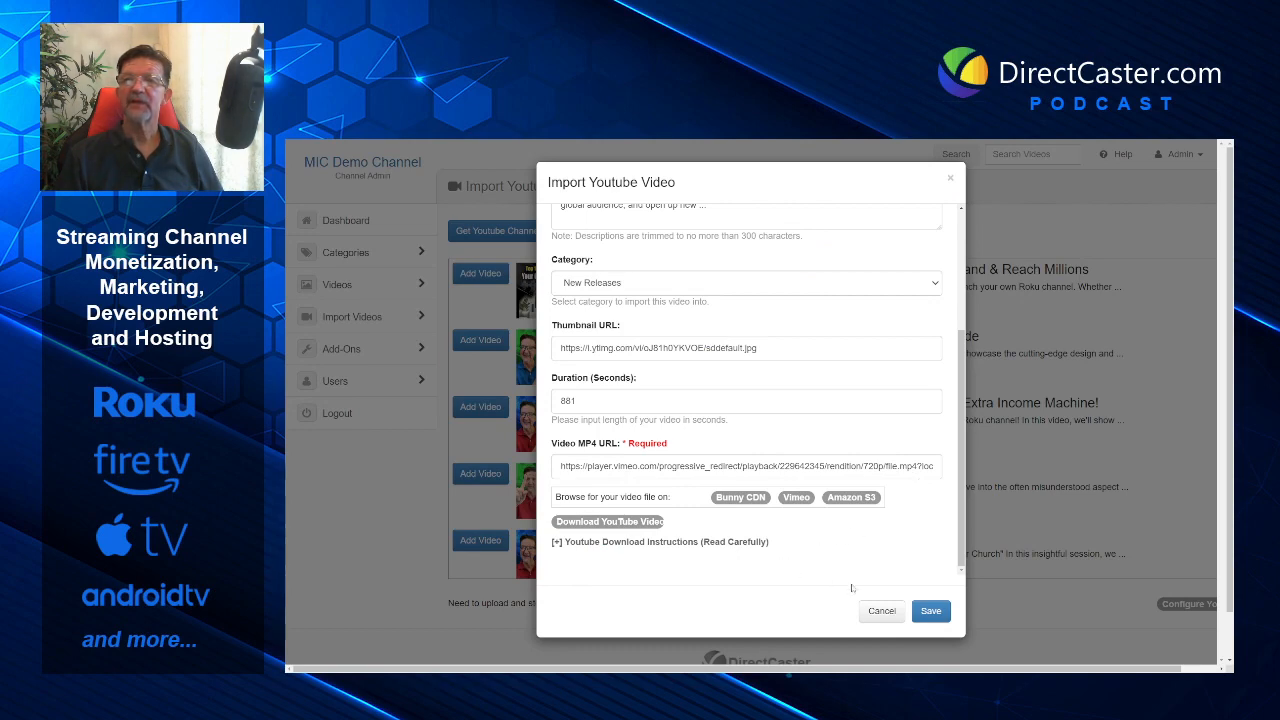
Step: Review the completed Youtube import form from Video ID to Video MP4 URL and cancel the import without saving
scroll(690, 372, "up", 3)
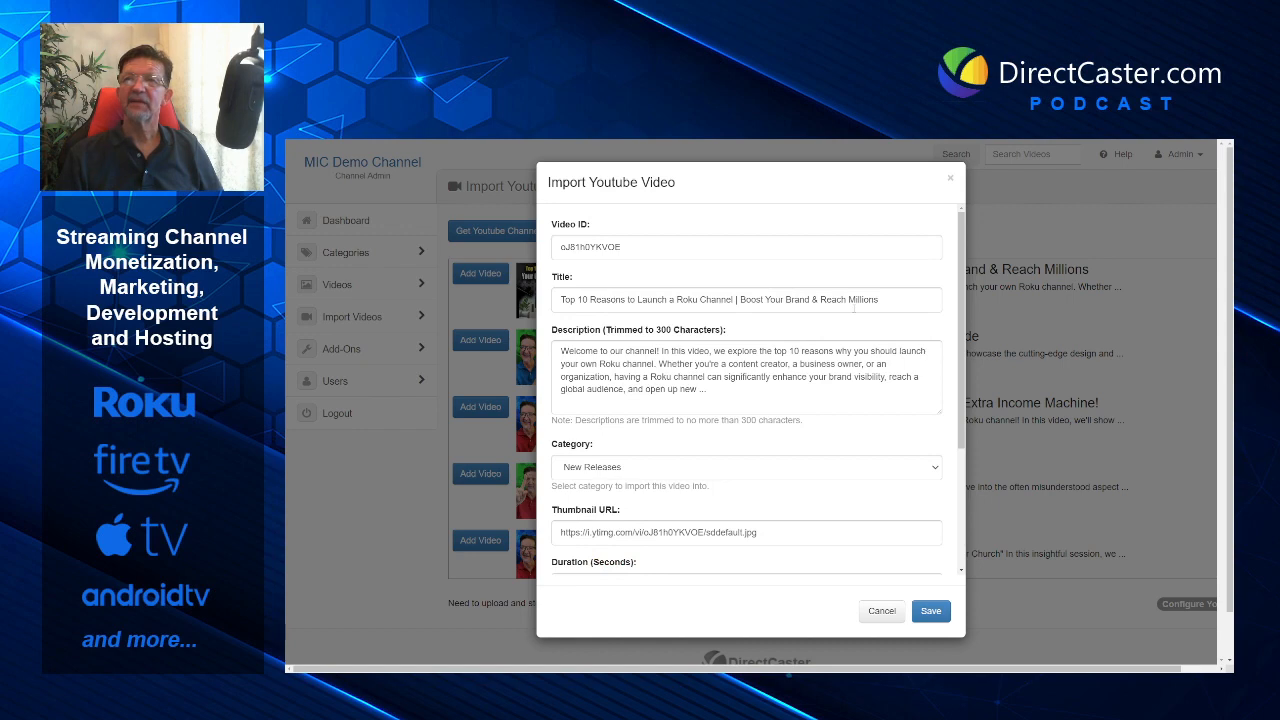
scroll(733, 434, "down", 3)
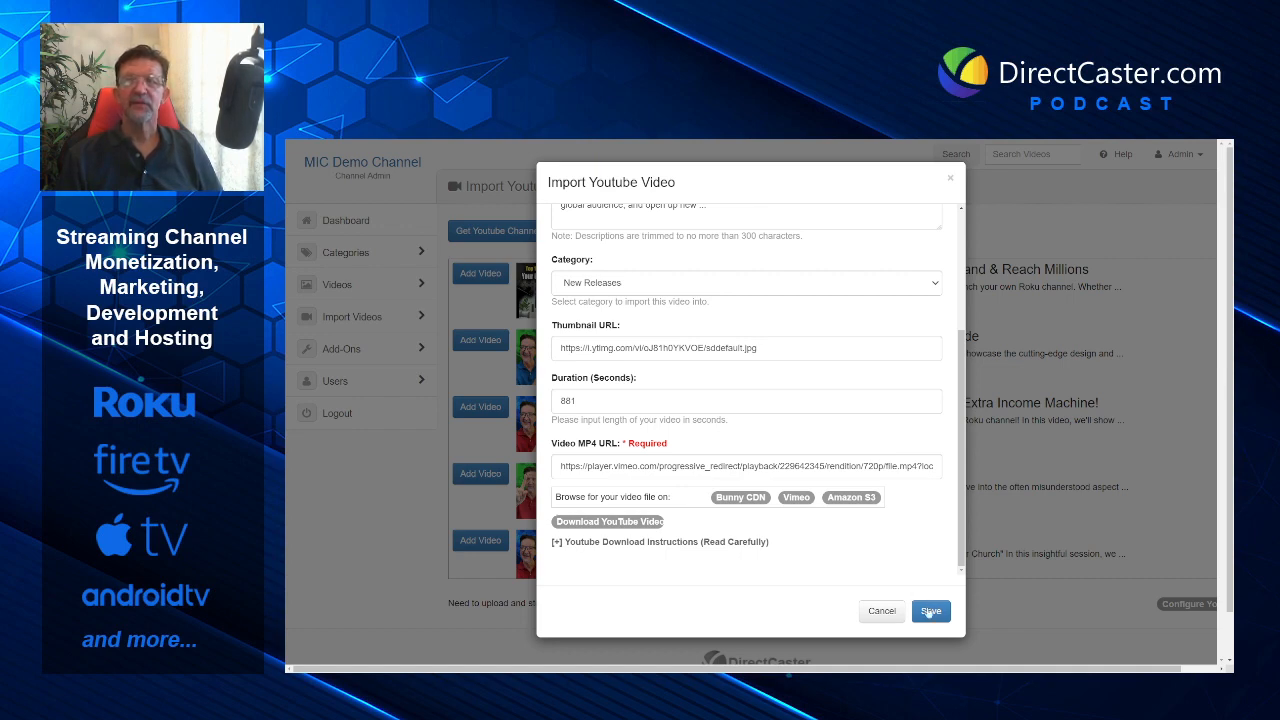
left_click(882, 611)
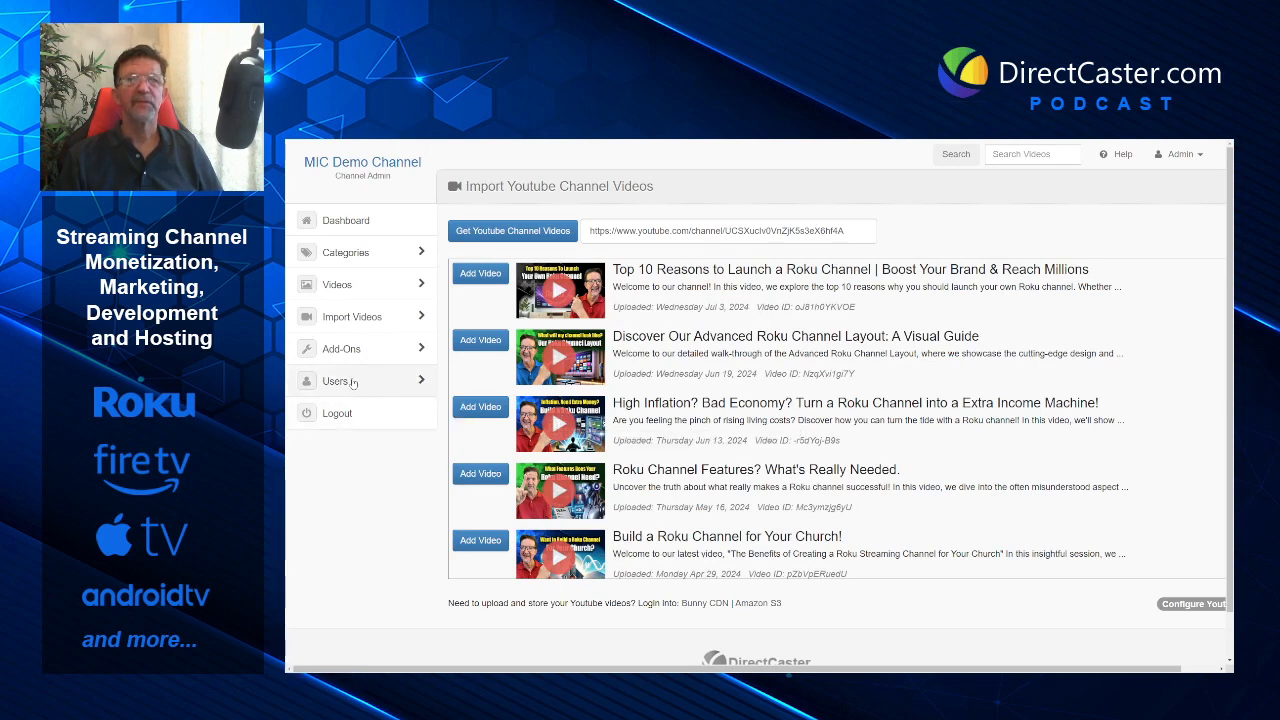
Step: View the Advertising add-on menu and the Channel Email List add-on page
left_click(349, 355)
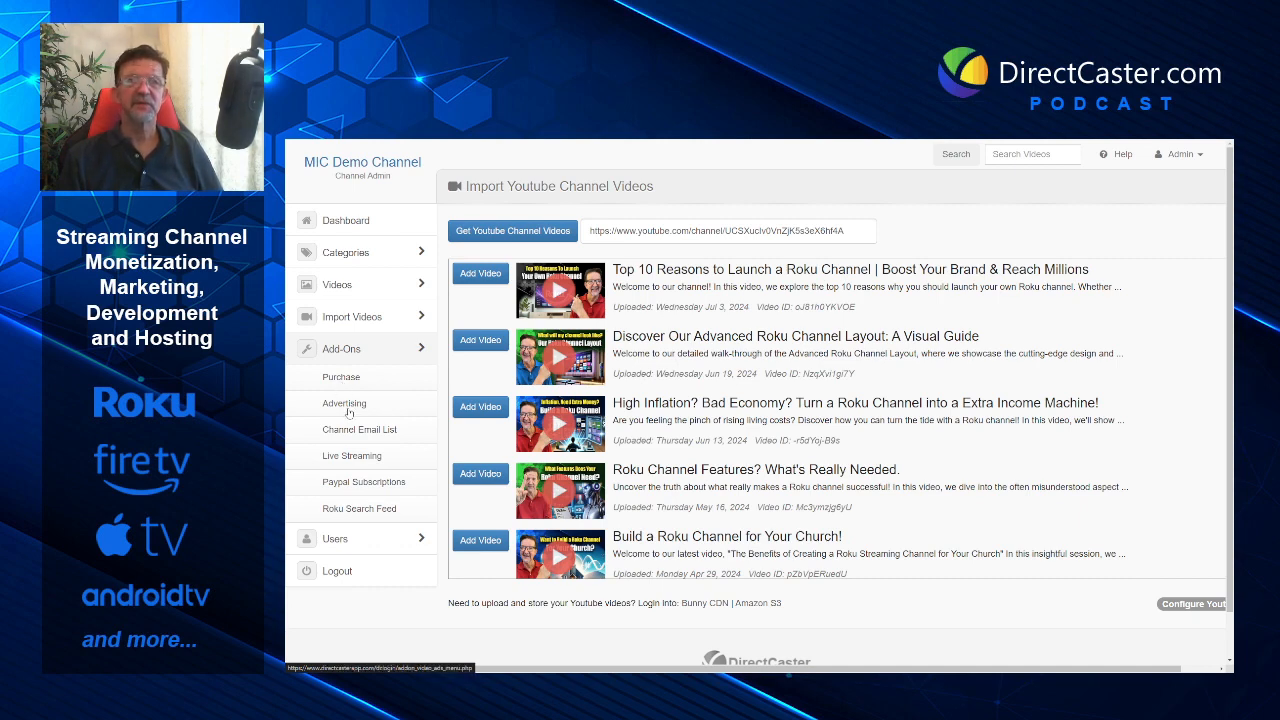
left_click(348, 410)
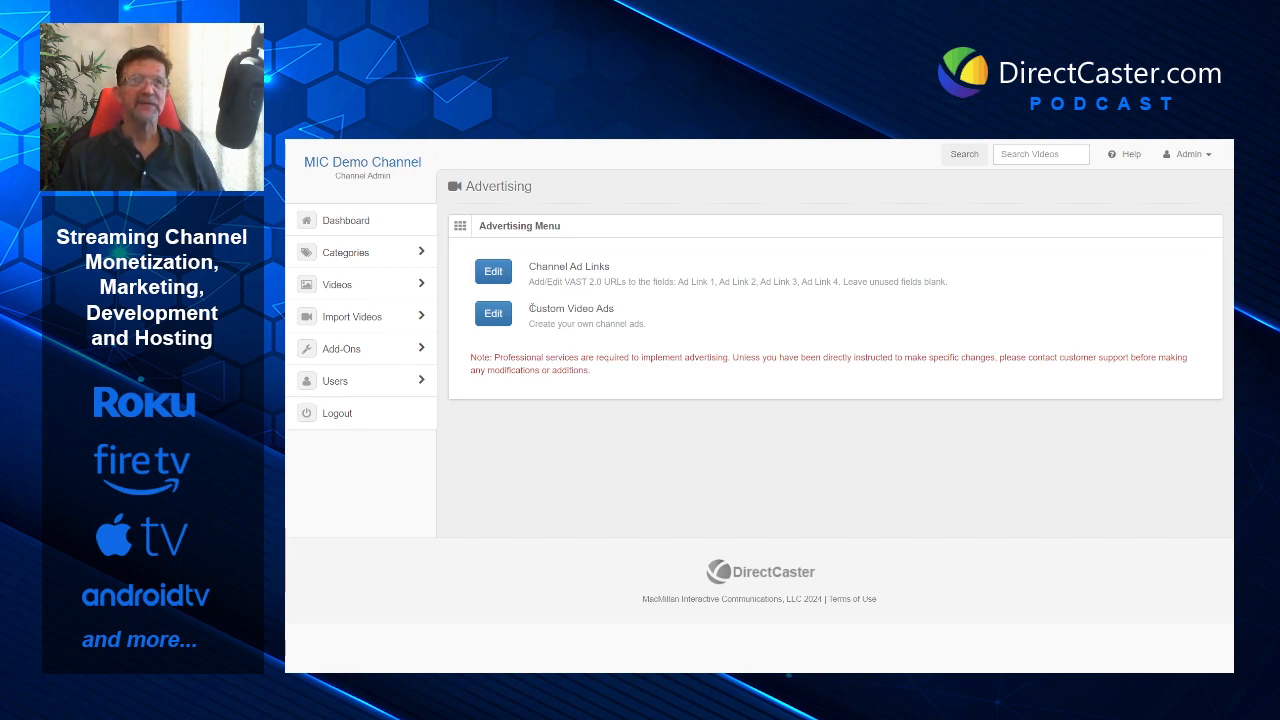
left_click(359, 351)
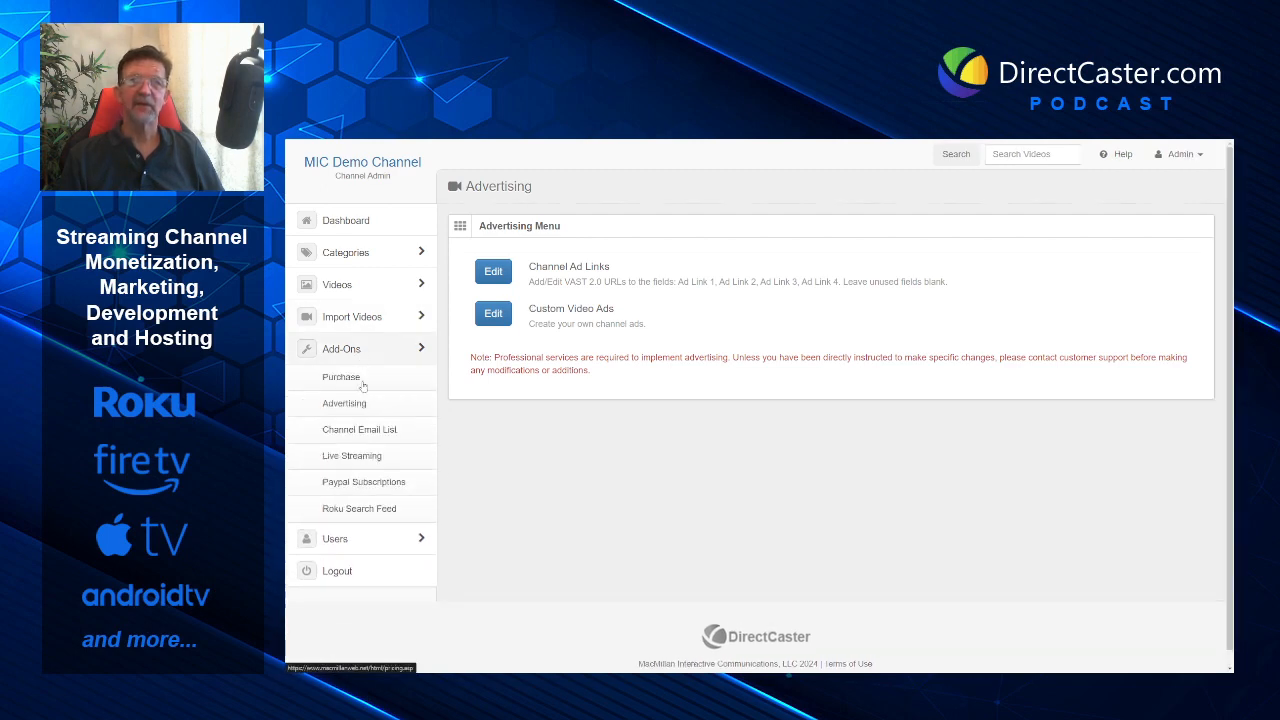
left_click(377, 432)
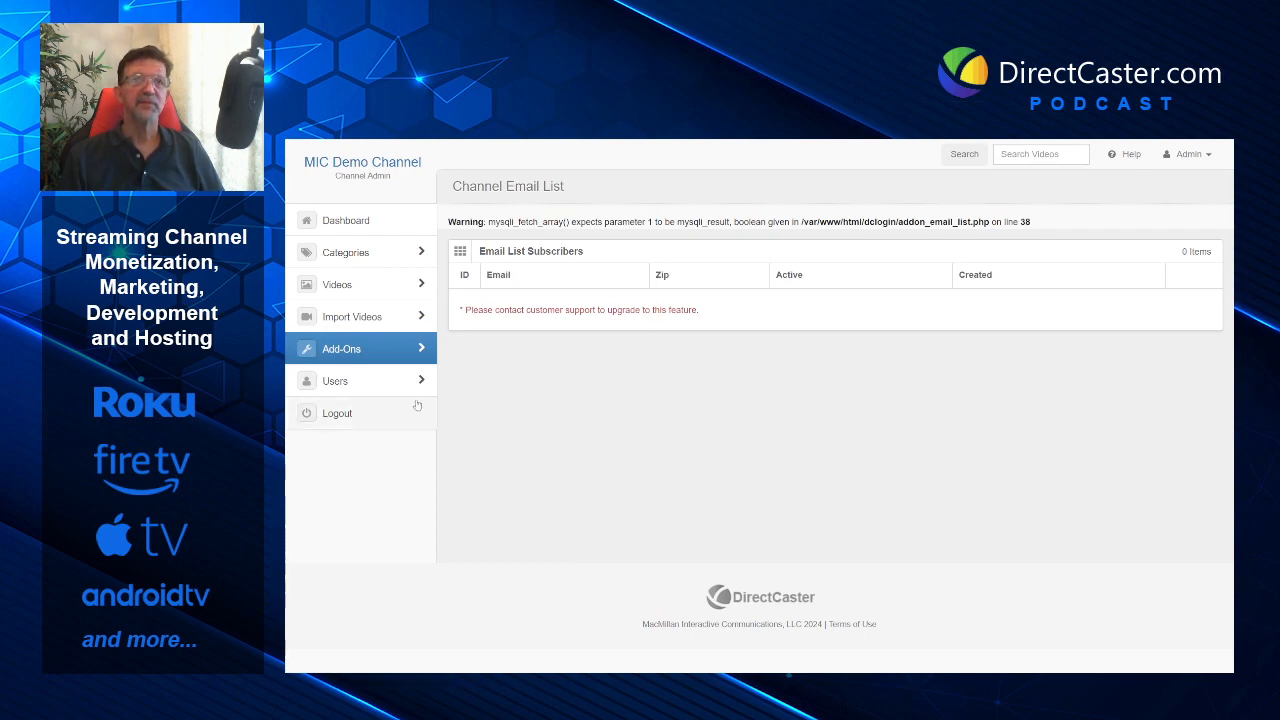
Step: View the Paypal Subscriptions add-on page and bring up the list of available add-ons again
left_click(341, 350)
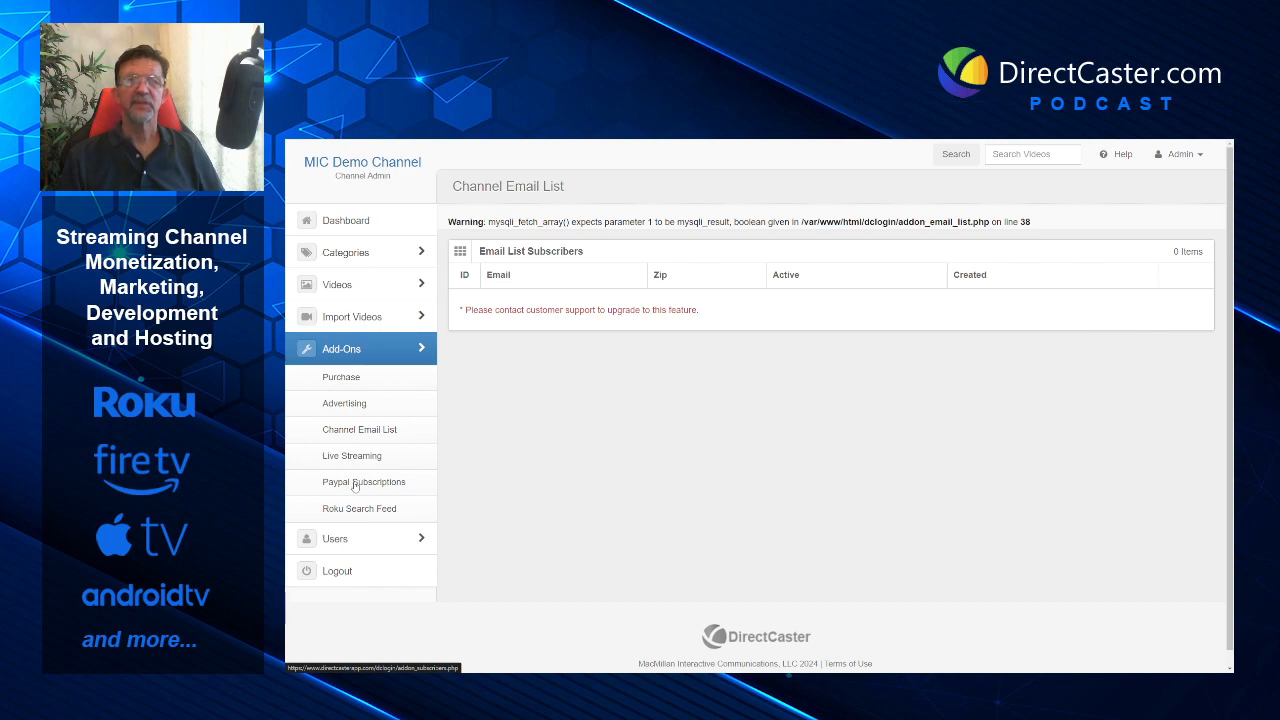
left_click(354, 483)
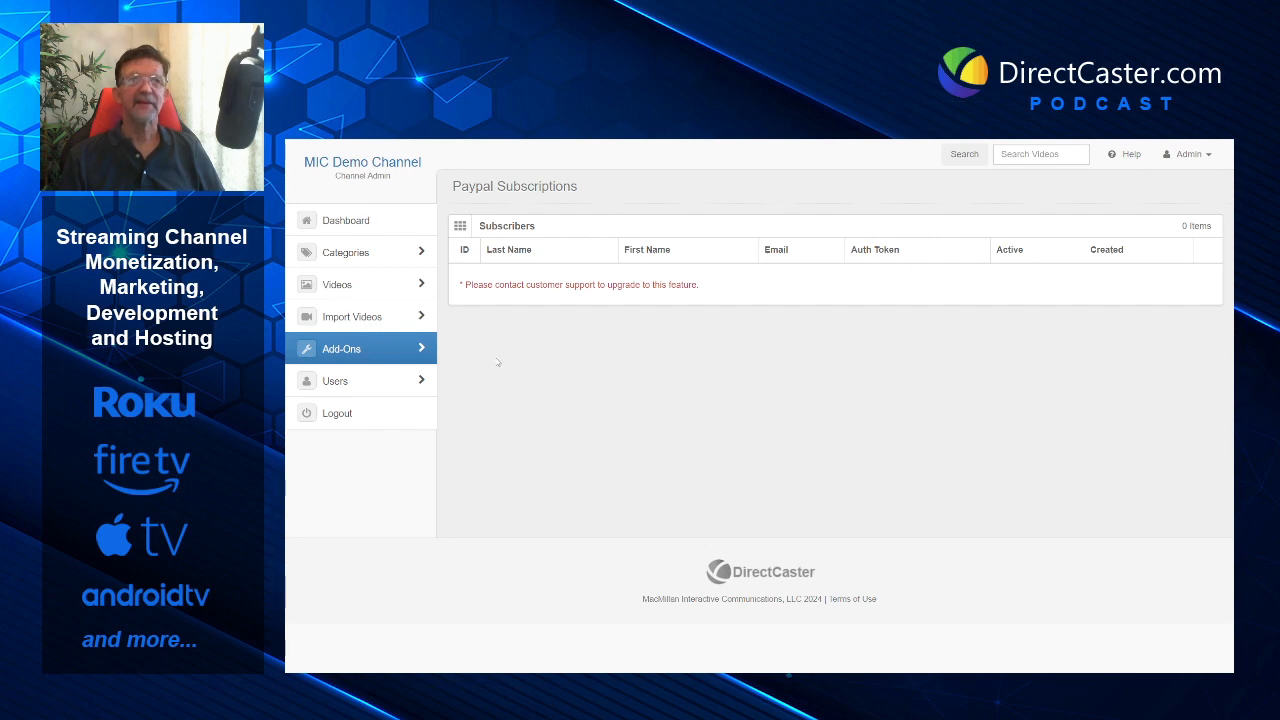
left_click(331, 357)
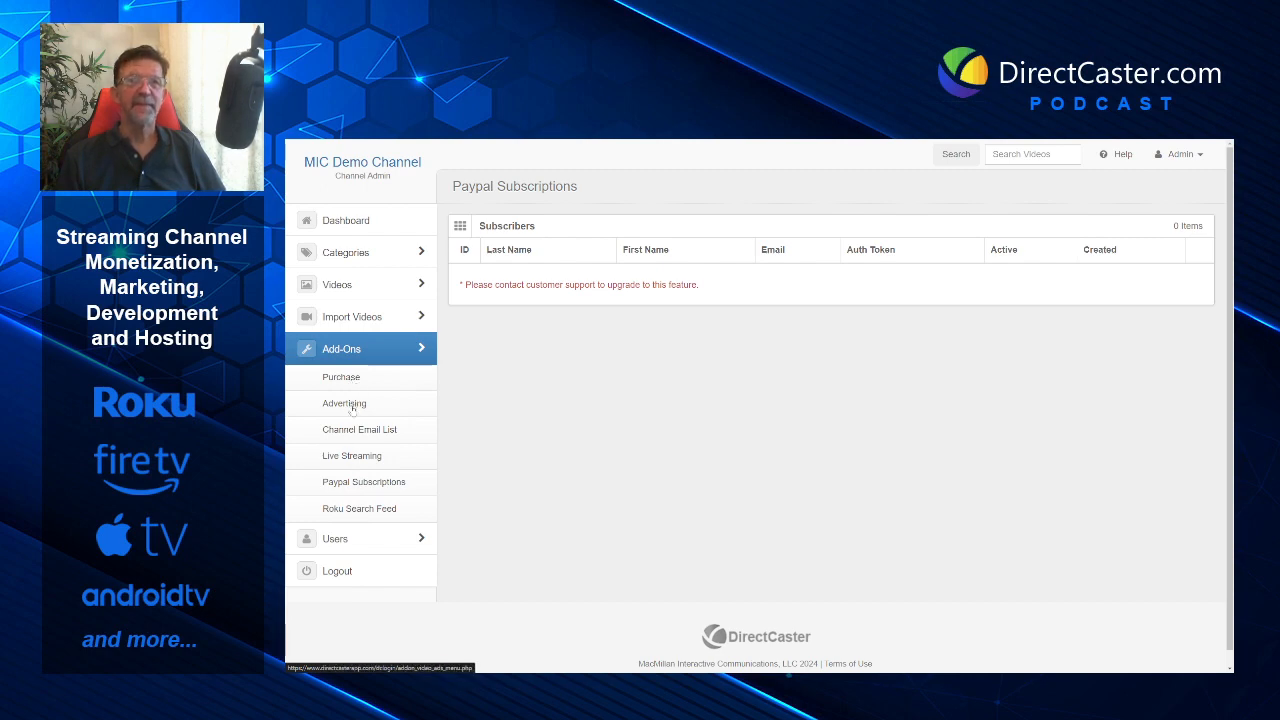
Step: View the list of all account users and return to the channel dashboard
left_click(351, 541)
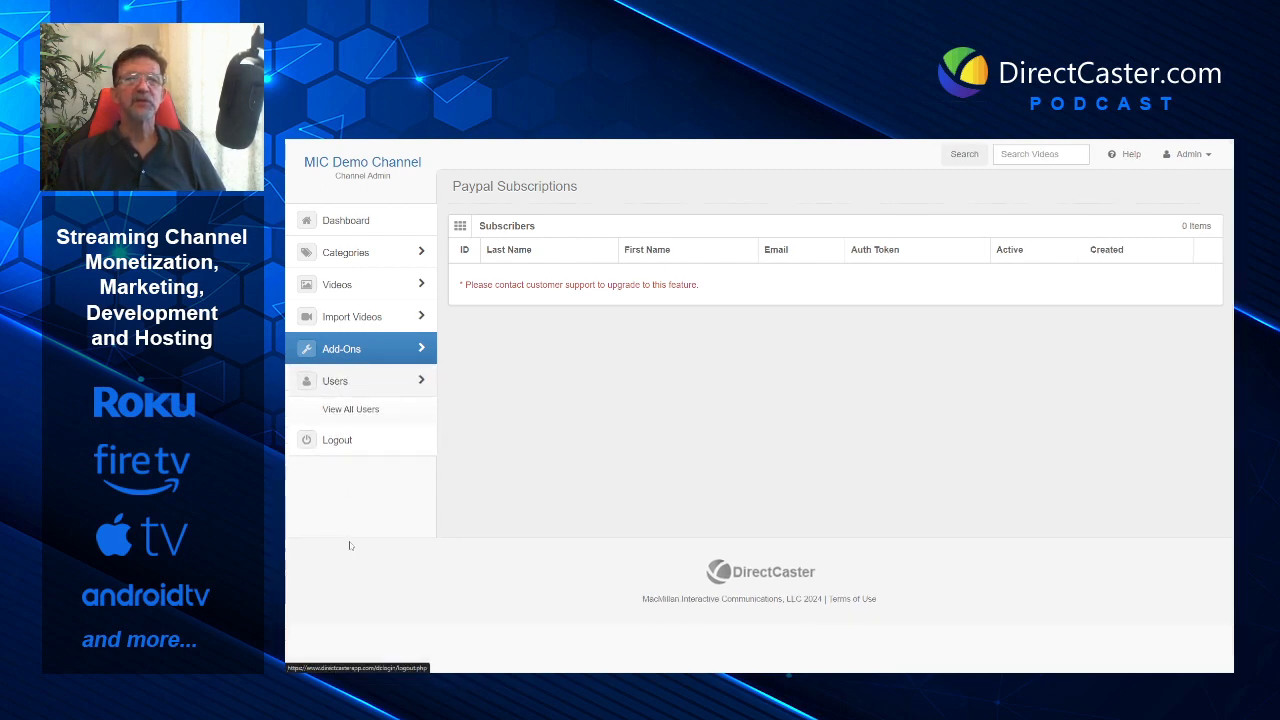
left_click(351, 411)
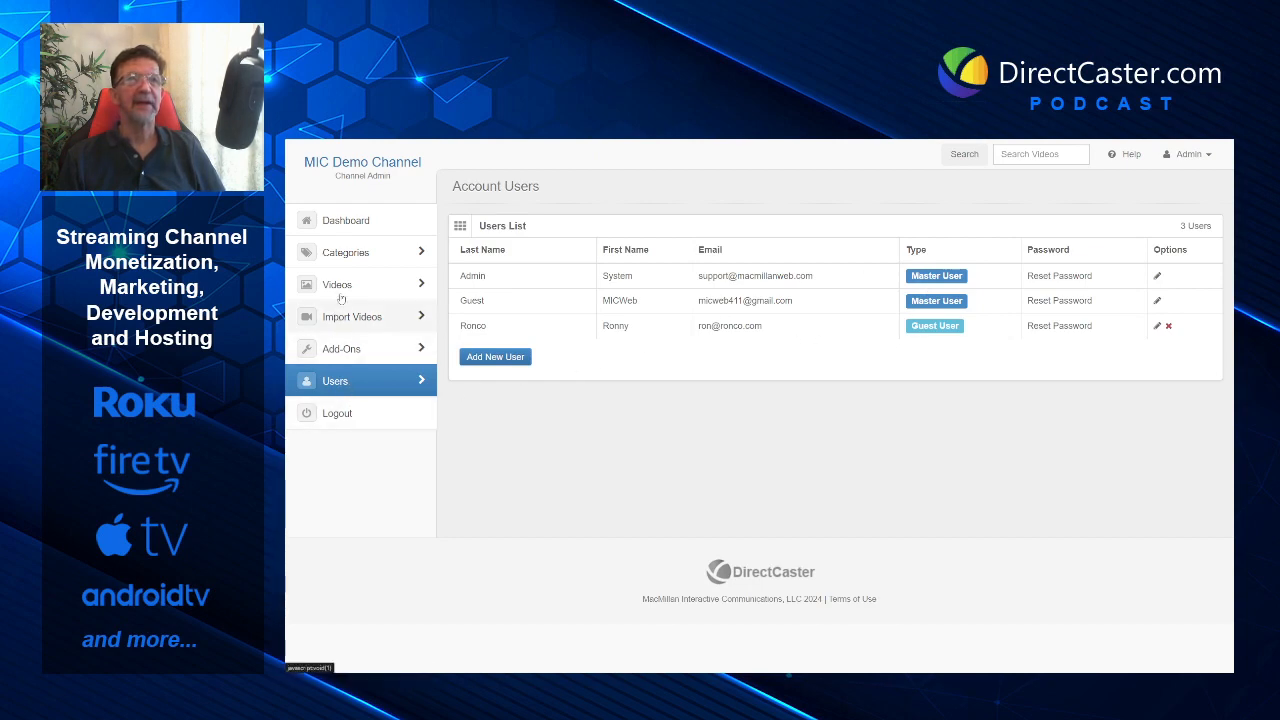
left_click(345, 222)
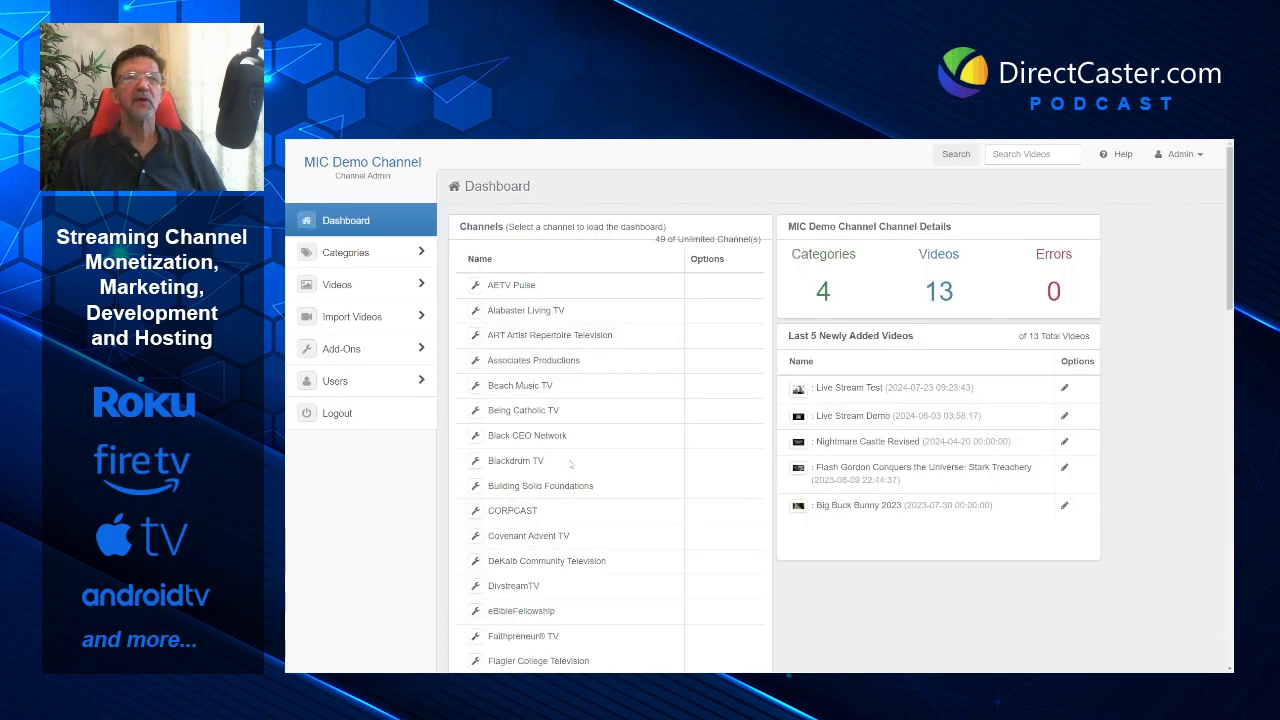